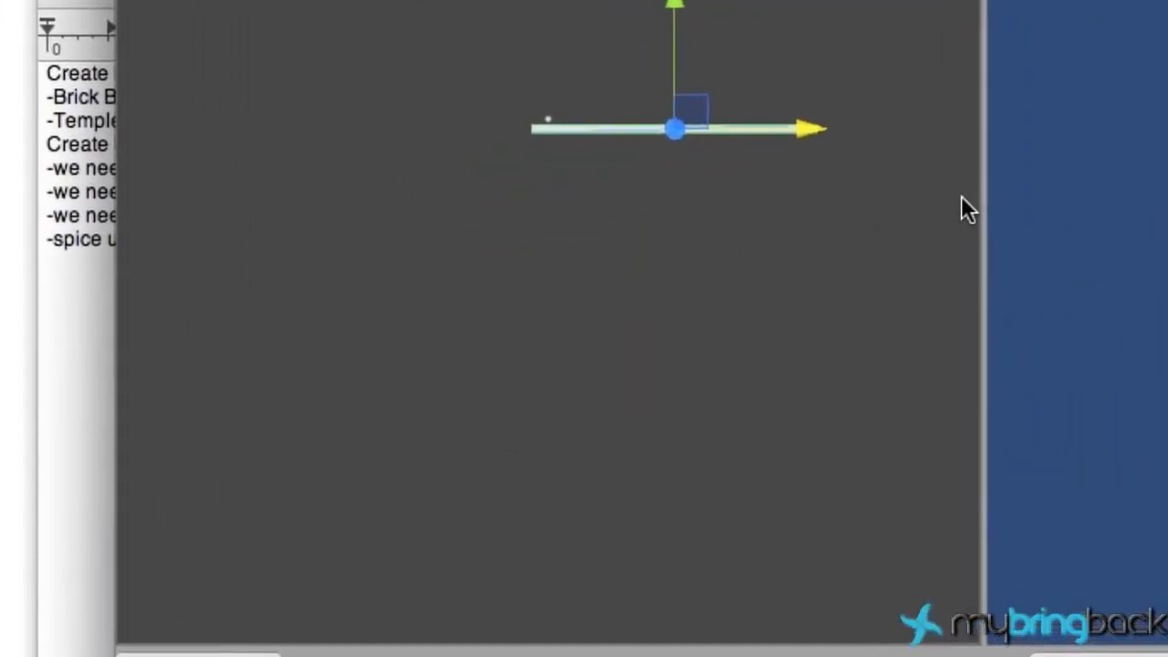
# Switch to the plan notes and review the items listed for the menu screen and the Brick Breaker scene
pyautogui.click(61, 292)
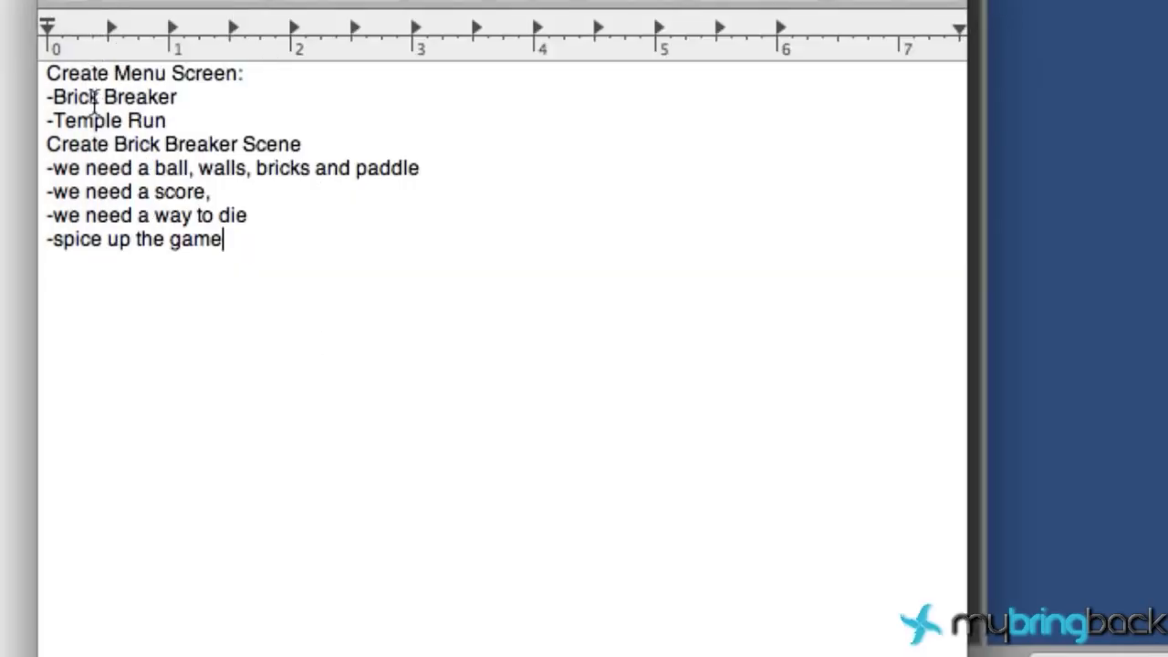
pyautogui.moveTo(185, 116); pyautogui.dragTo(65, 119)
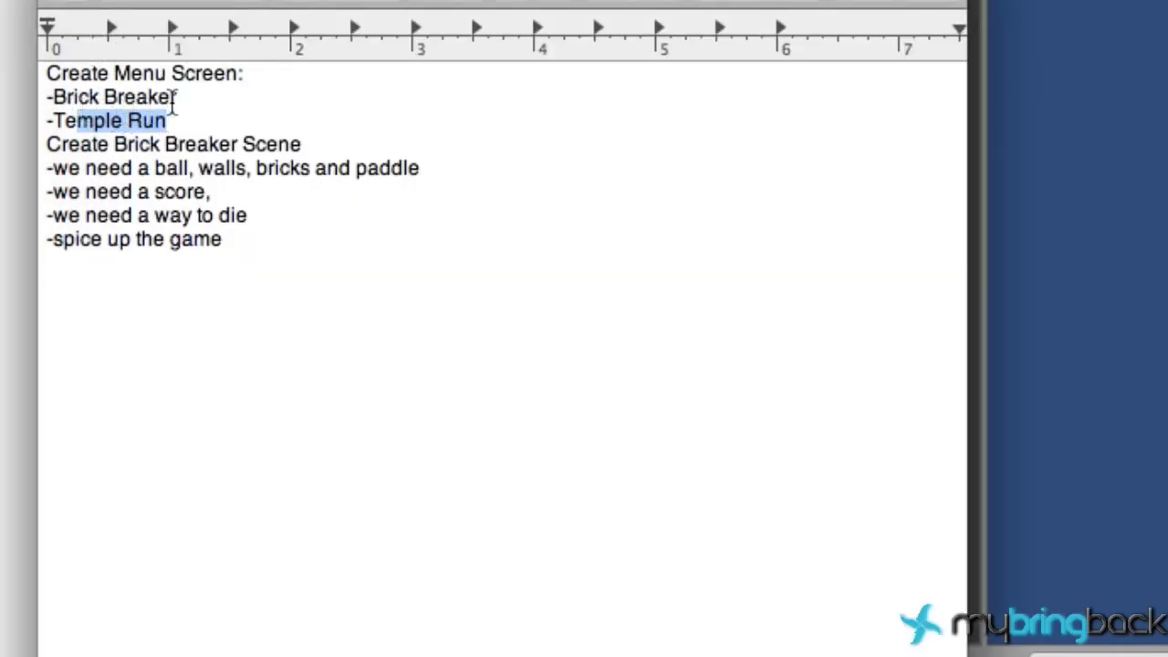
pyautogui.moveTo(176, 97); pyautogui.dragTo(103, 96)
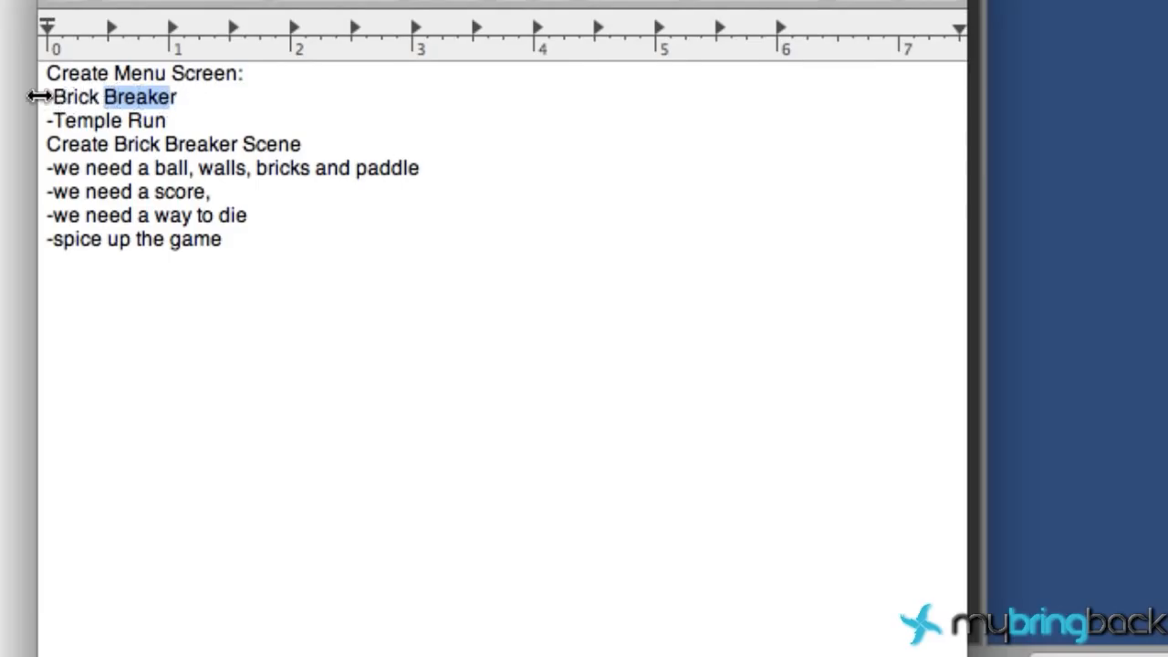
pyautogui.moveTo(46, 95); pyautogui.dragTo(219, 111)
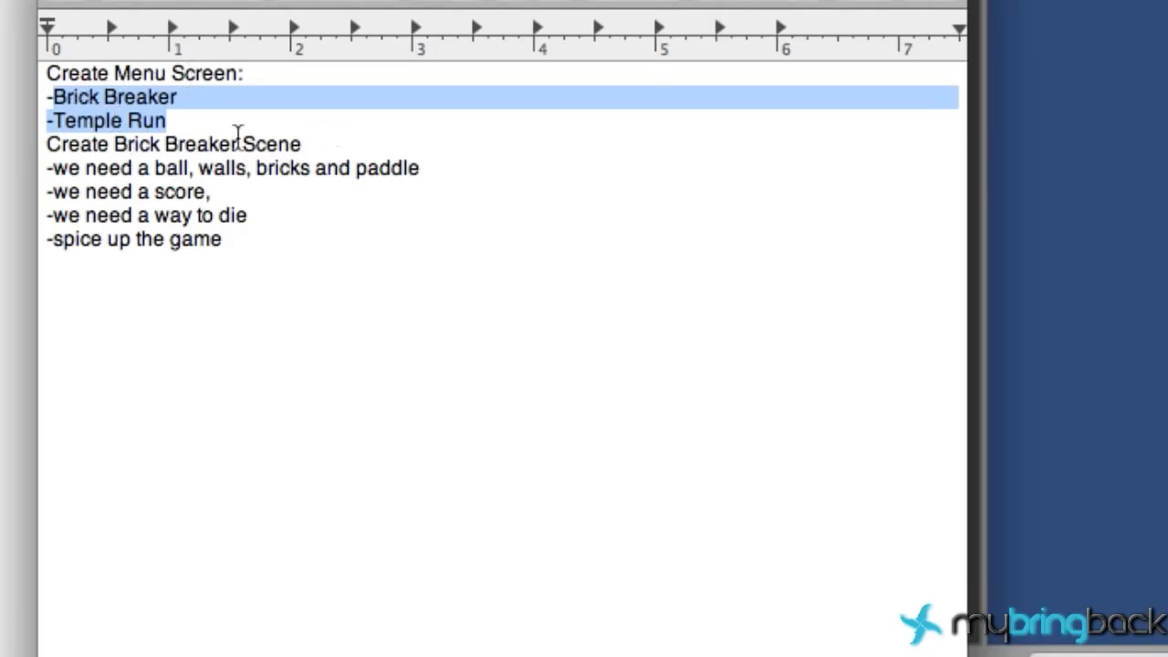
pyautogui.moveTo(58, 144); pyautogui.dragTo(264, 154)
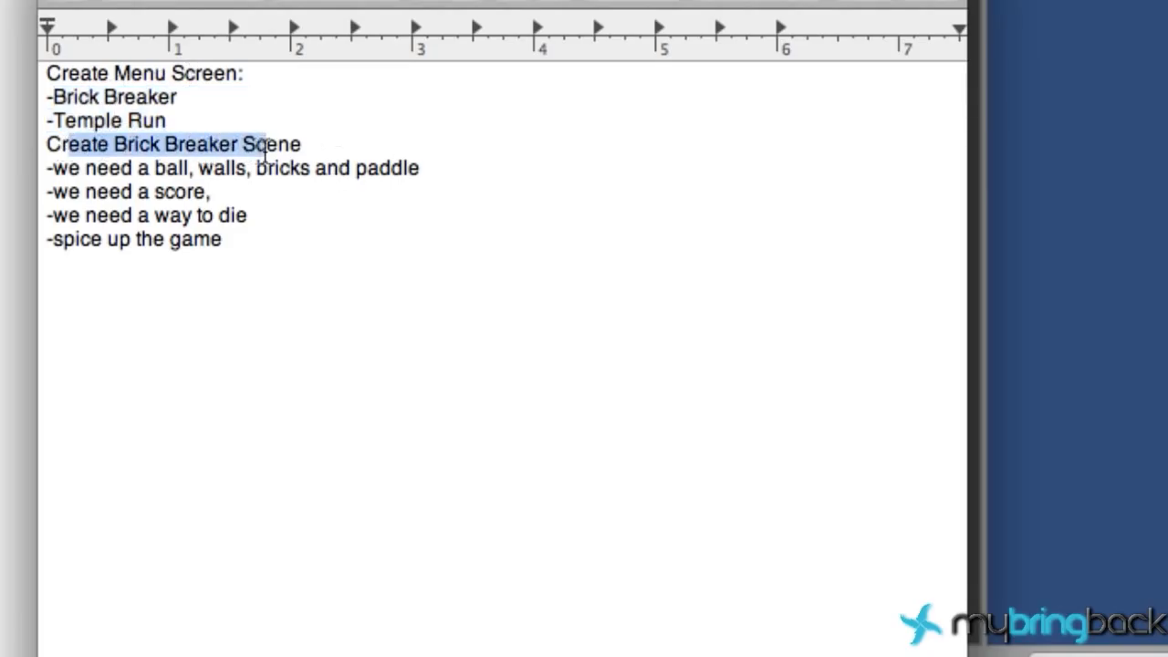
pyautogui.moveTo(121, 168); pyautogui.dragTo(276, 173)
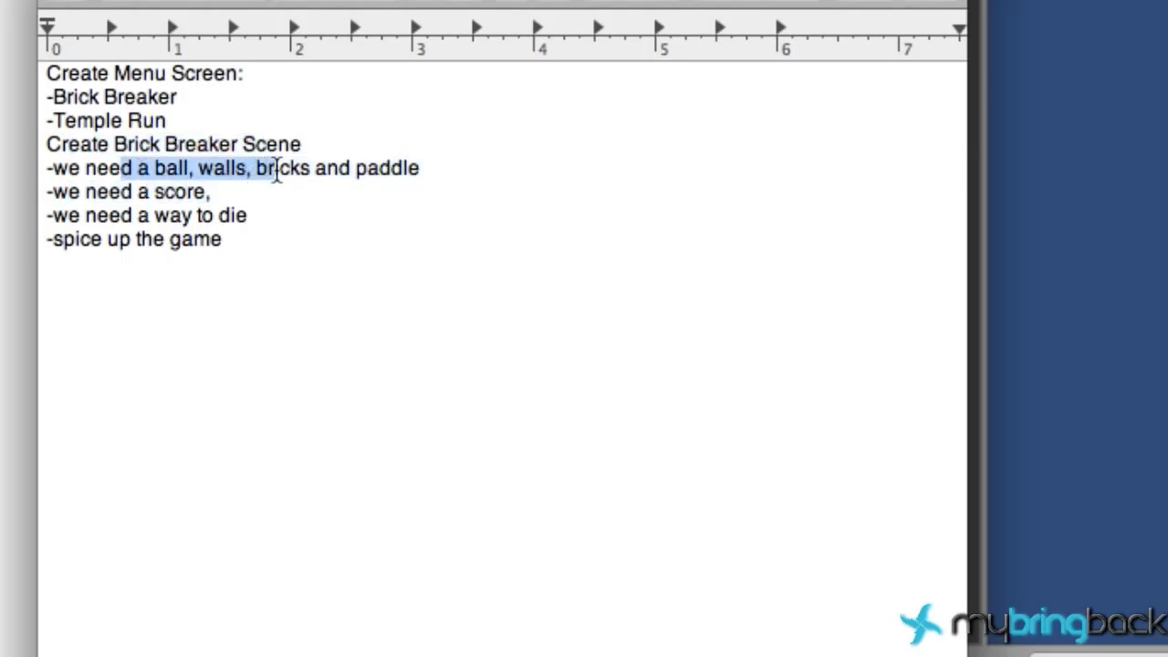
pyautogui.moveTo(117, 191); pyautogui.dragTo(263, 198)
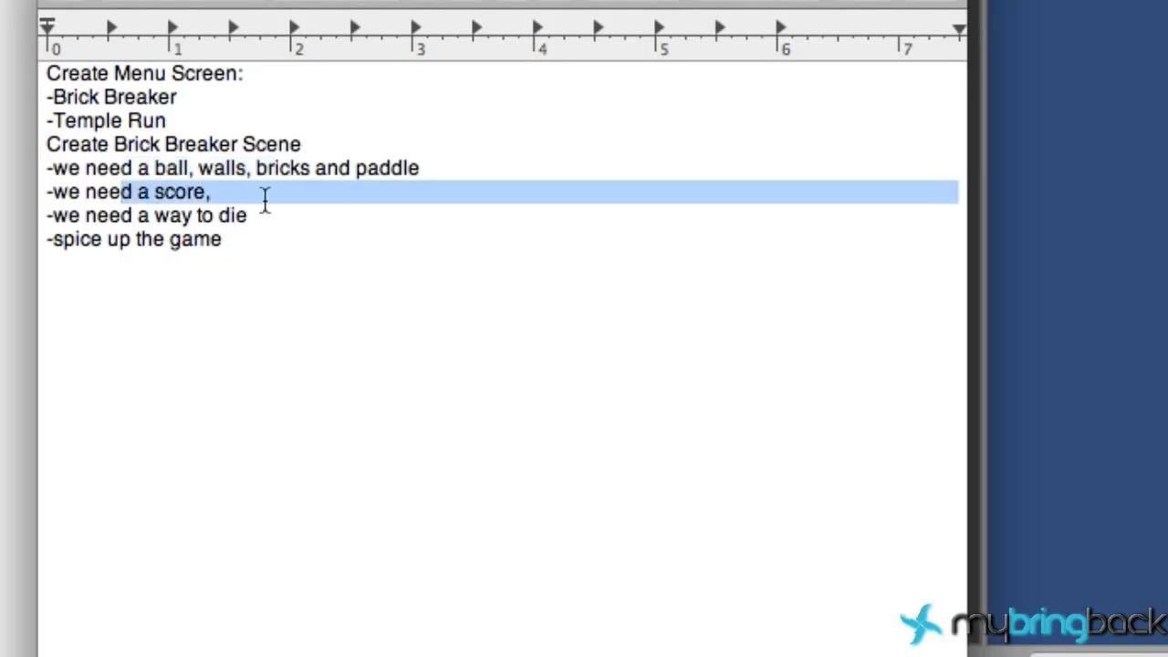
pyautogui.moveTo(108, 215)
pyautogui.mouseDown()
pyautogui.moveTo(91, 203)
pyautogui.moveTo(292, 207)
pyautogui.moveTo(120, 228)
pyautogui.mouseUp()
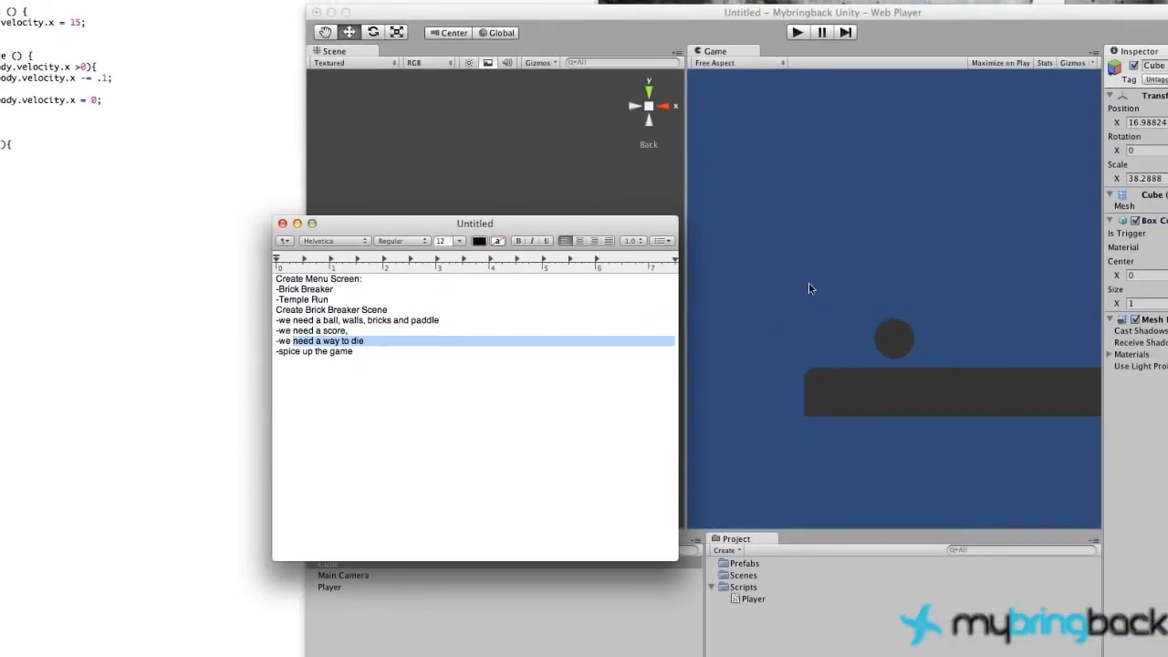
# Switch back to Unity and save the current scene as TempleRun in the project's Scenes folder
pyautogui.click(809, 288)
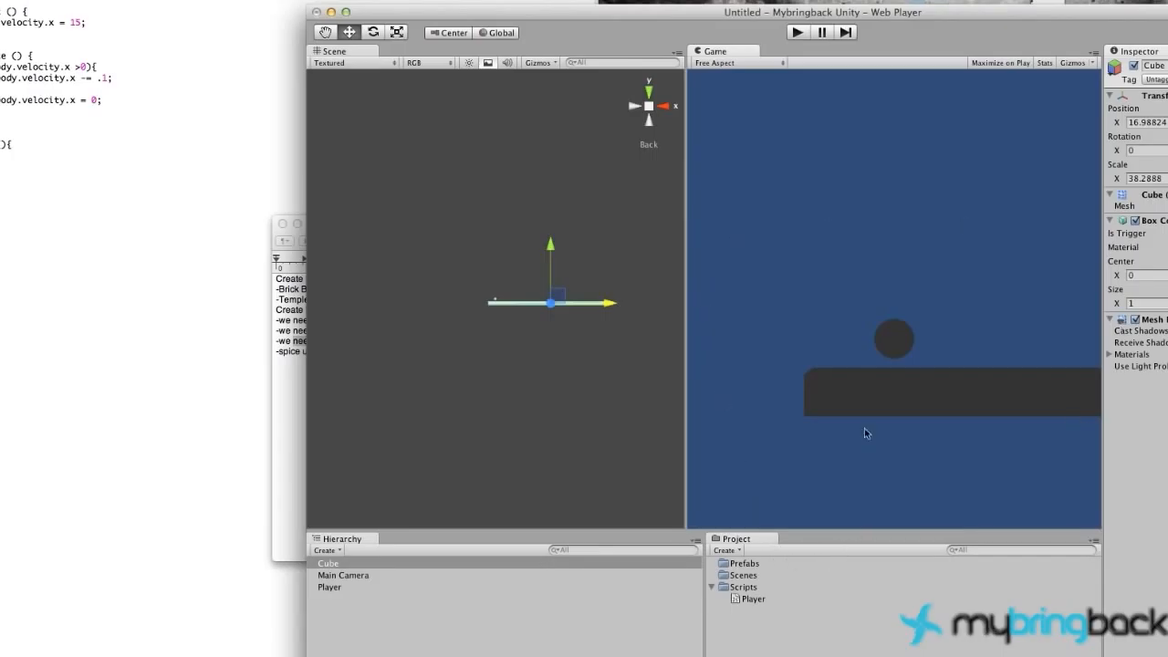
pyautogui.click(3, 1)
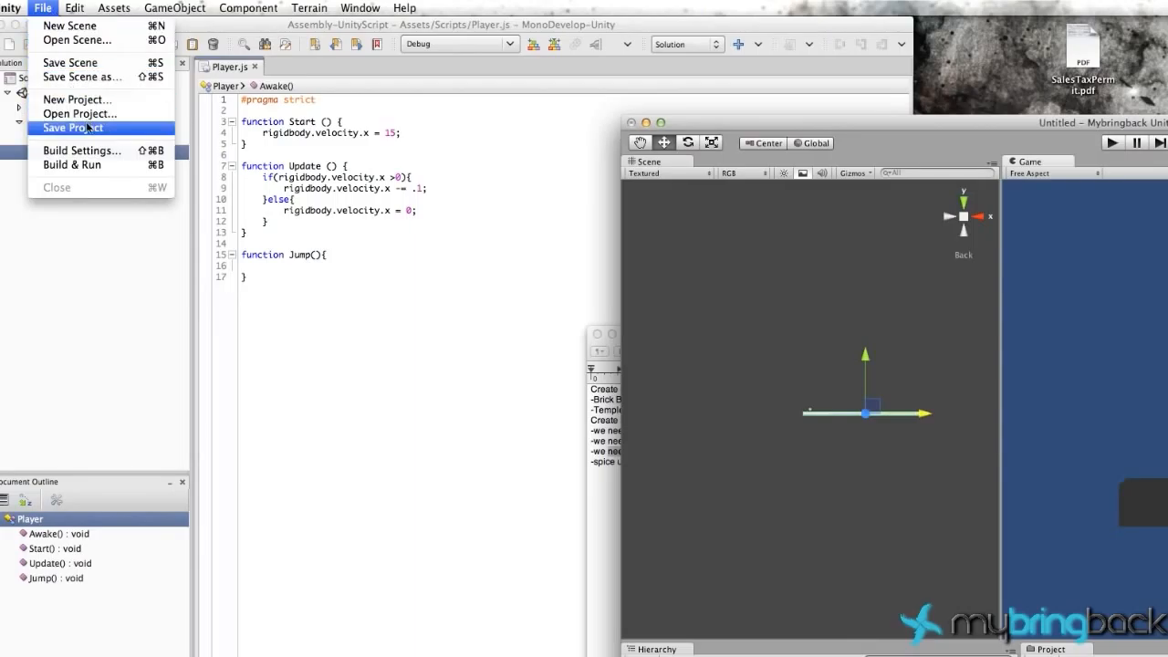
pyautogui.click(73, 62)
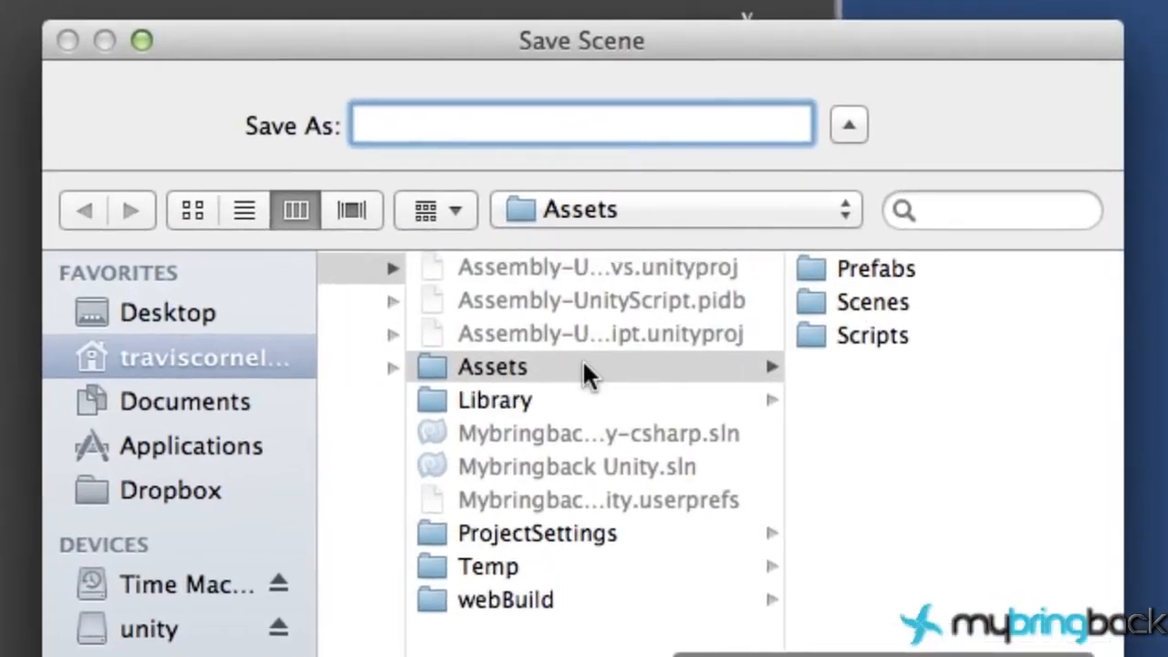
pyautogui.click(903, 308)
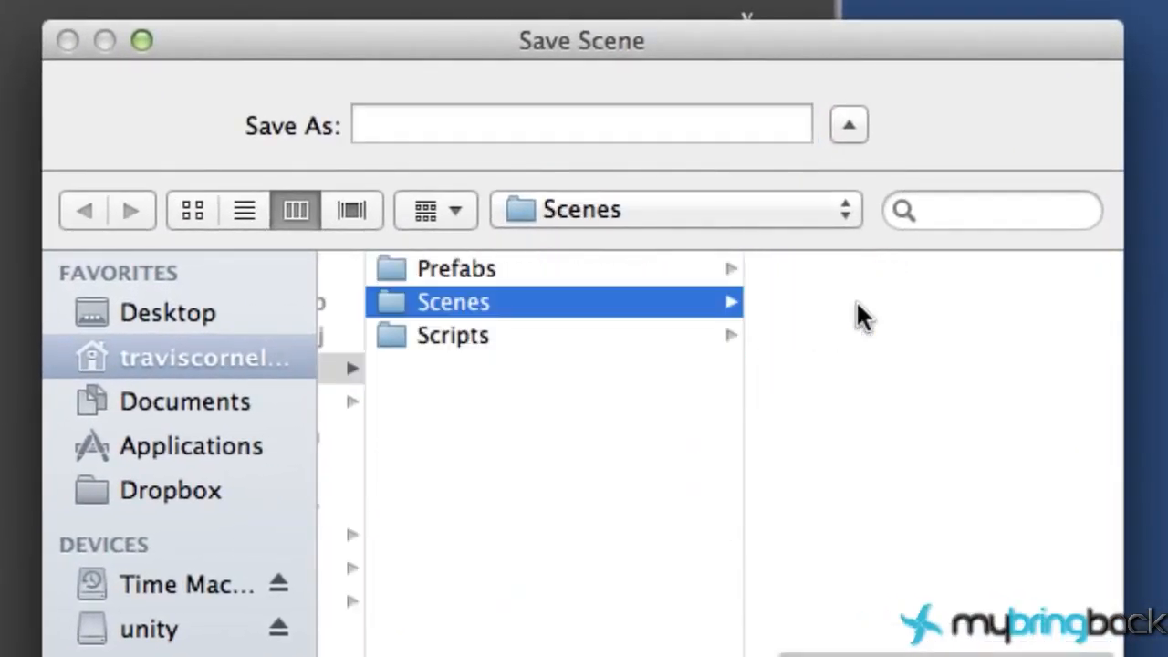
pyautogui.click(534, 126)
pyautogui.write('T')
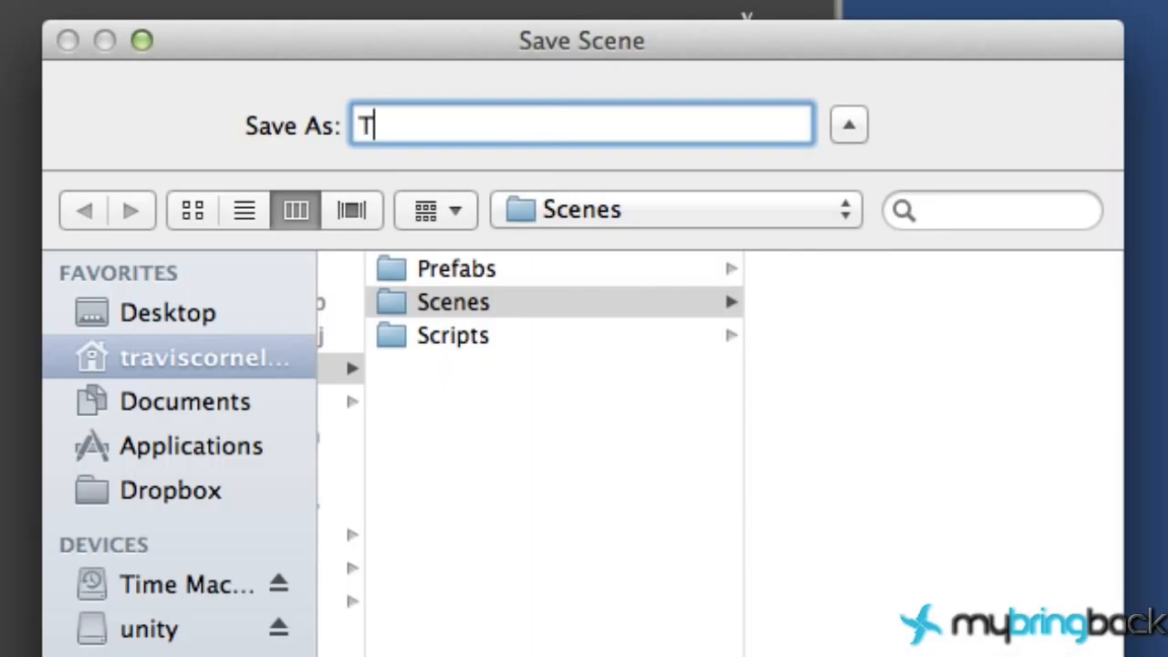
pyautogui.write('empleRun')
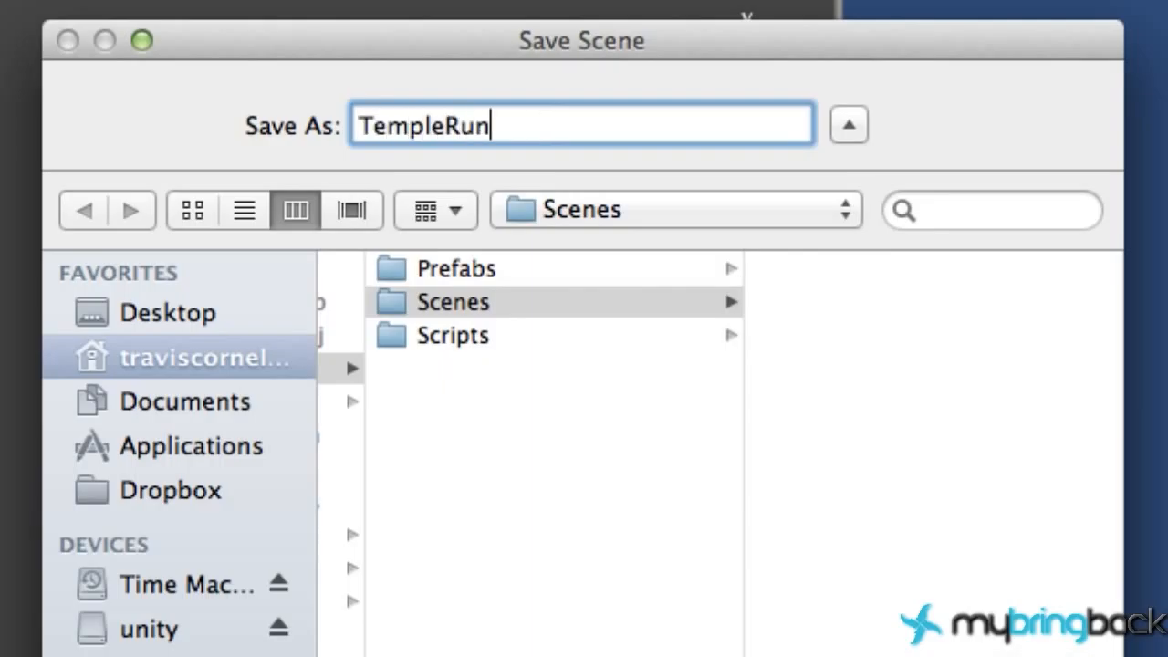
pyautogui.press('Return')
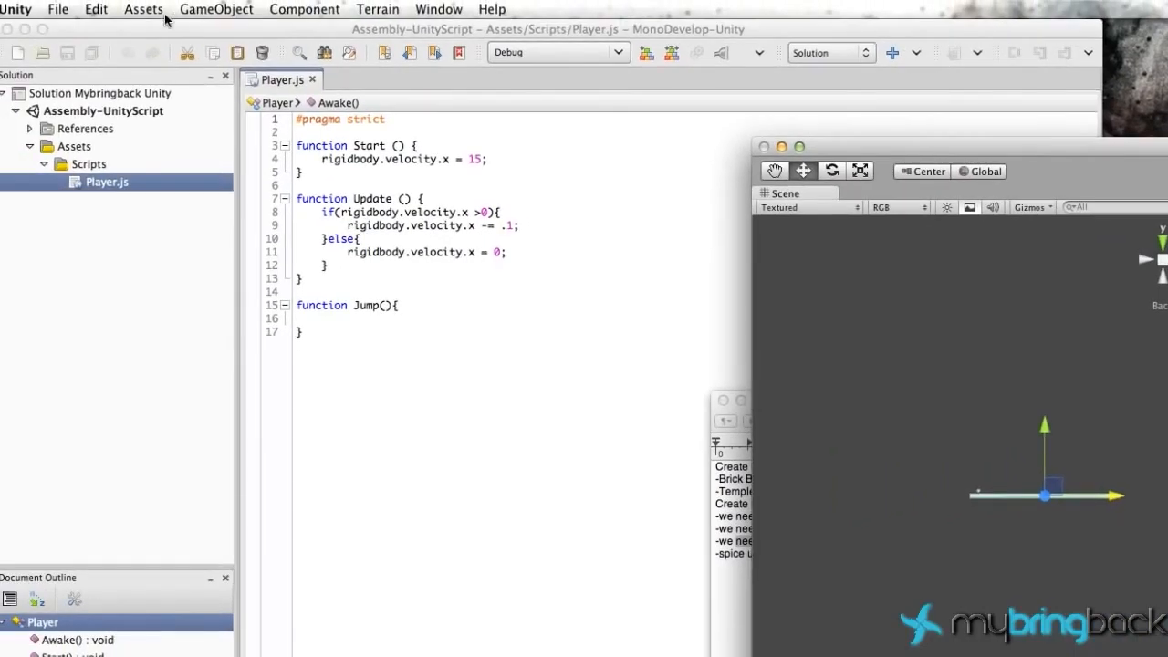
# Create a new scene and save it as Menu in the Assets folder
pyautogui.click(90, 11)
pyautogui.moveTo(57, 11)
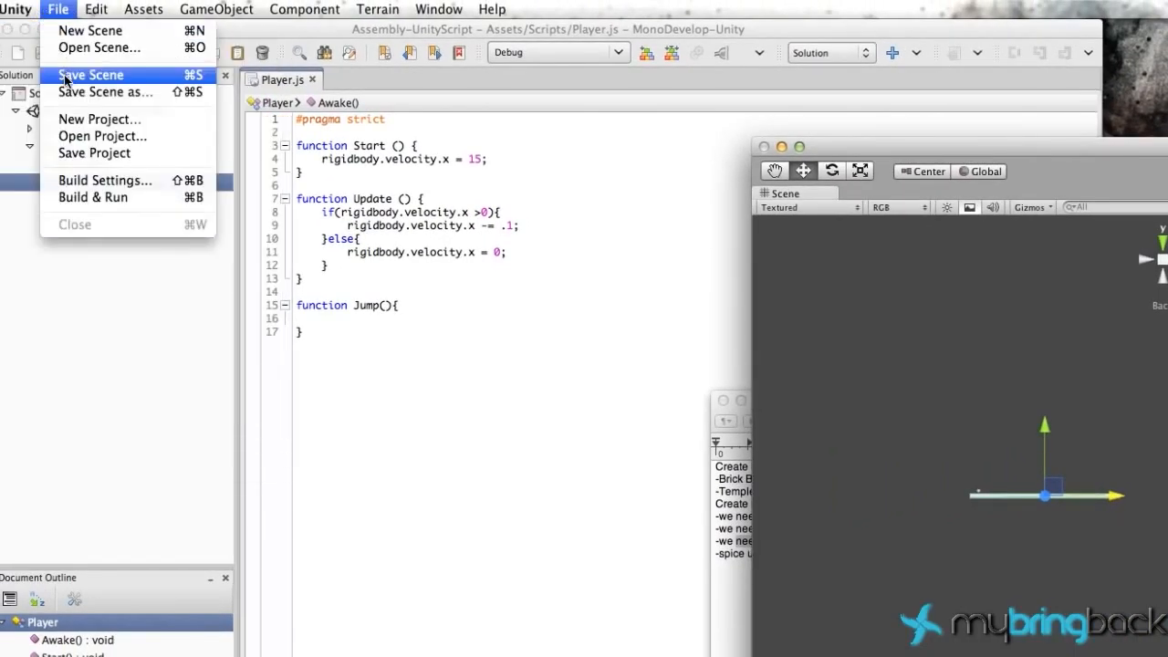
pyautogui.click(101, 31)
pyautogui.click(57, 9)
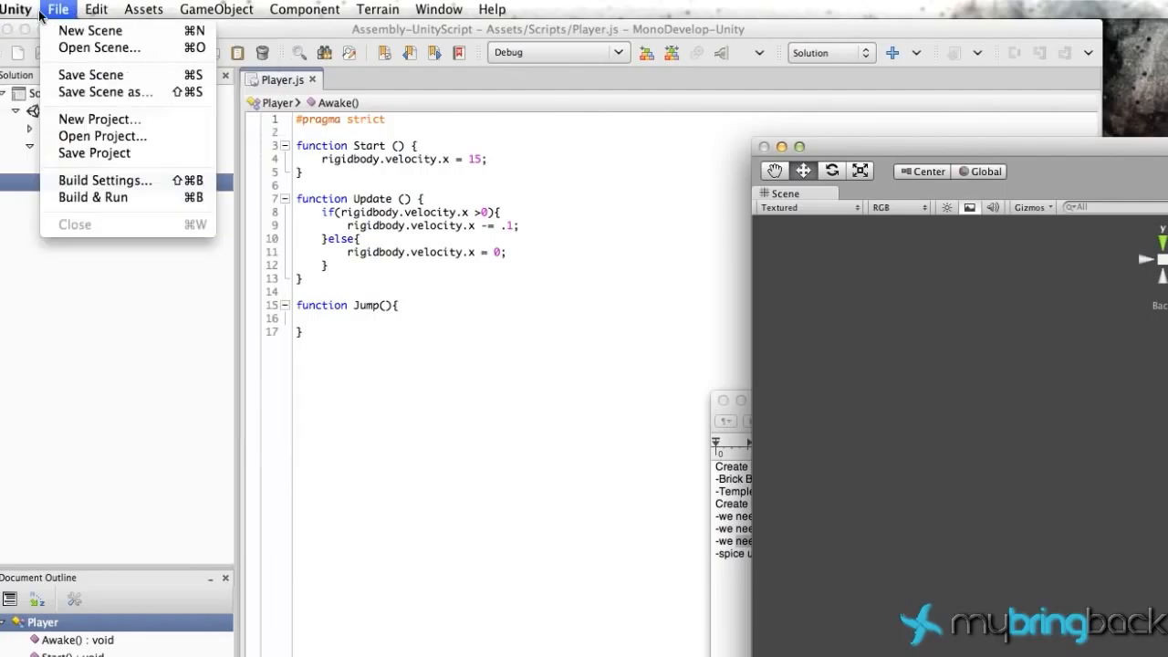
pyautogui.click(80, 92)
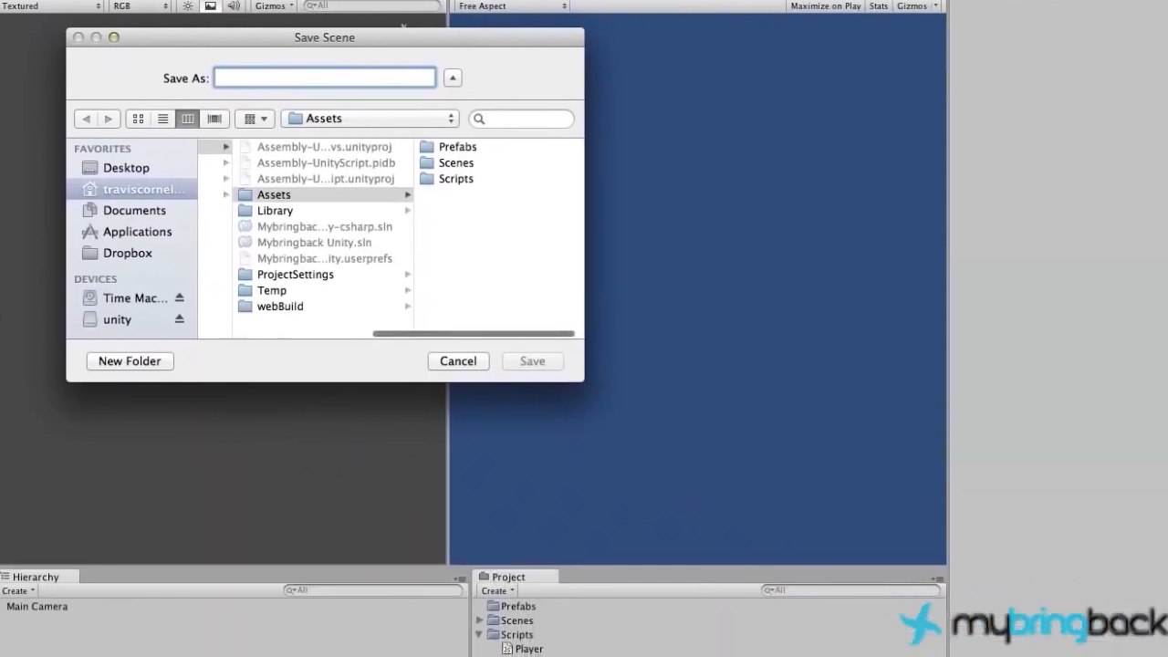
pyautogui.write('Menu')
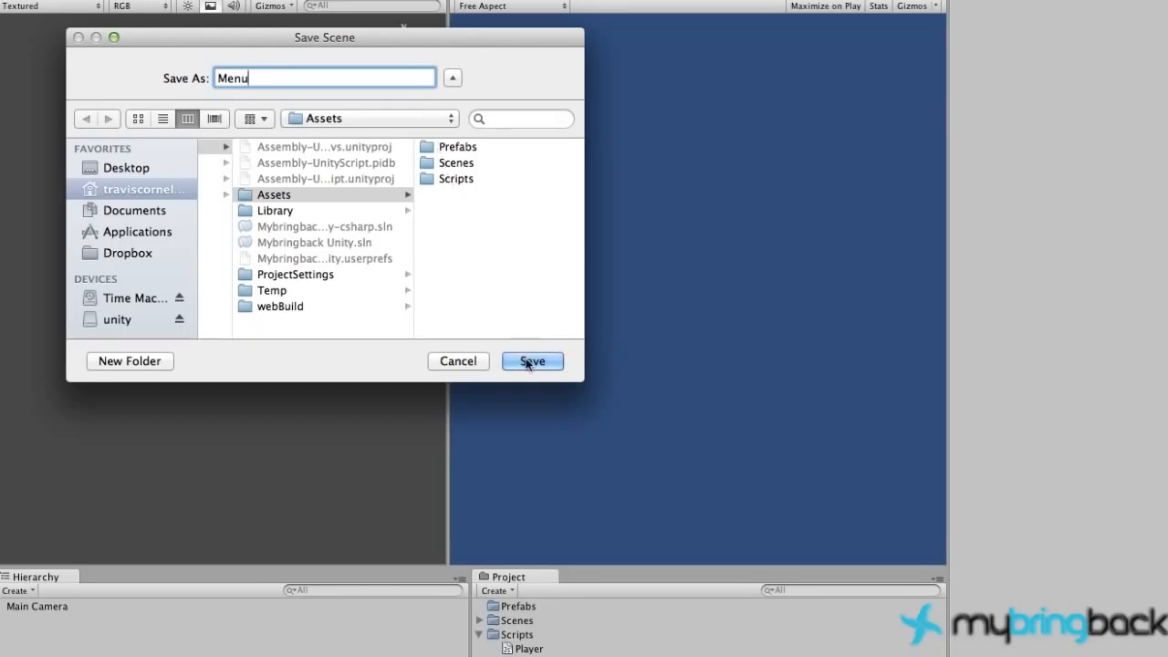
pyautogui.click(529, 362)
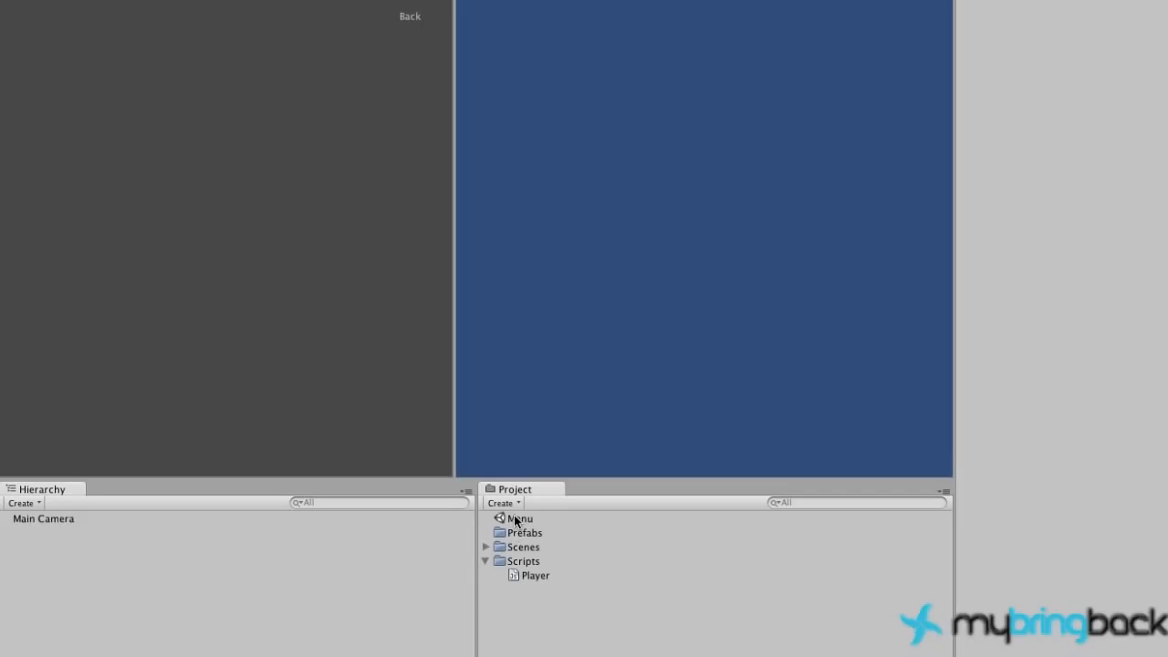
# Examine the project's Assets and Scenes folders in Finder, then move the Menu scene into the Scenes folder in Unity
pyautogui.moveTo(516, 520); pyautogui.dragTo(516, 547)
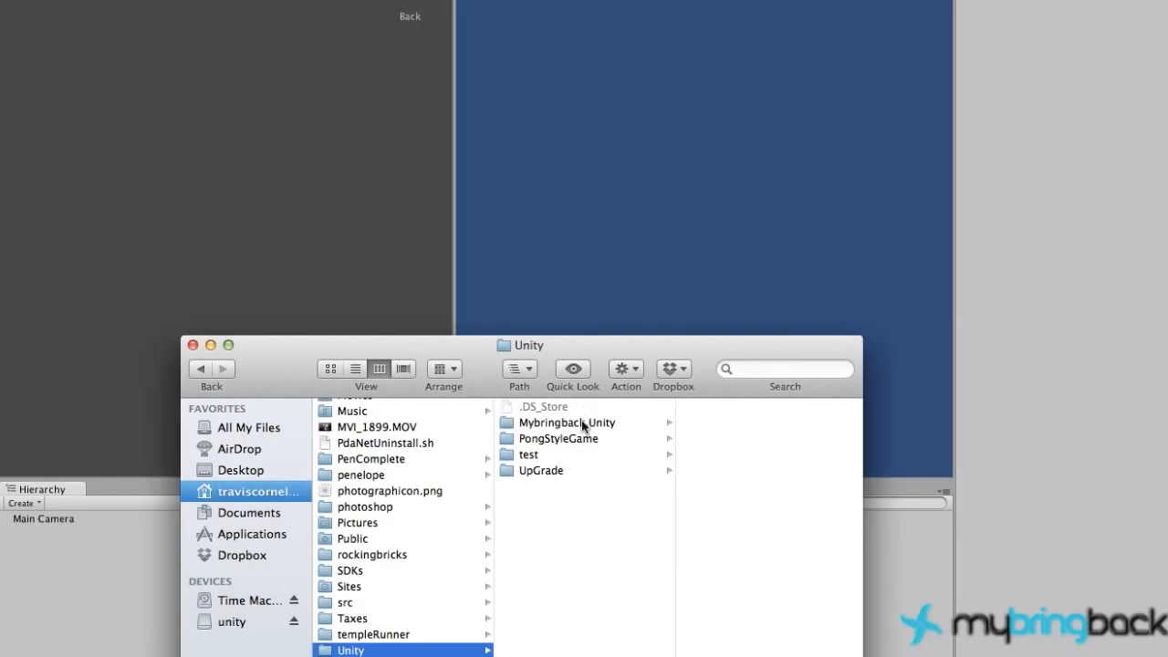
pyautogui.click(580, 422)
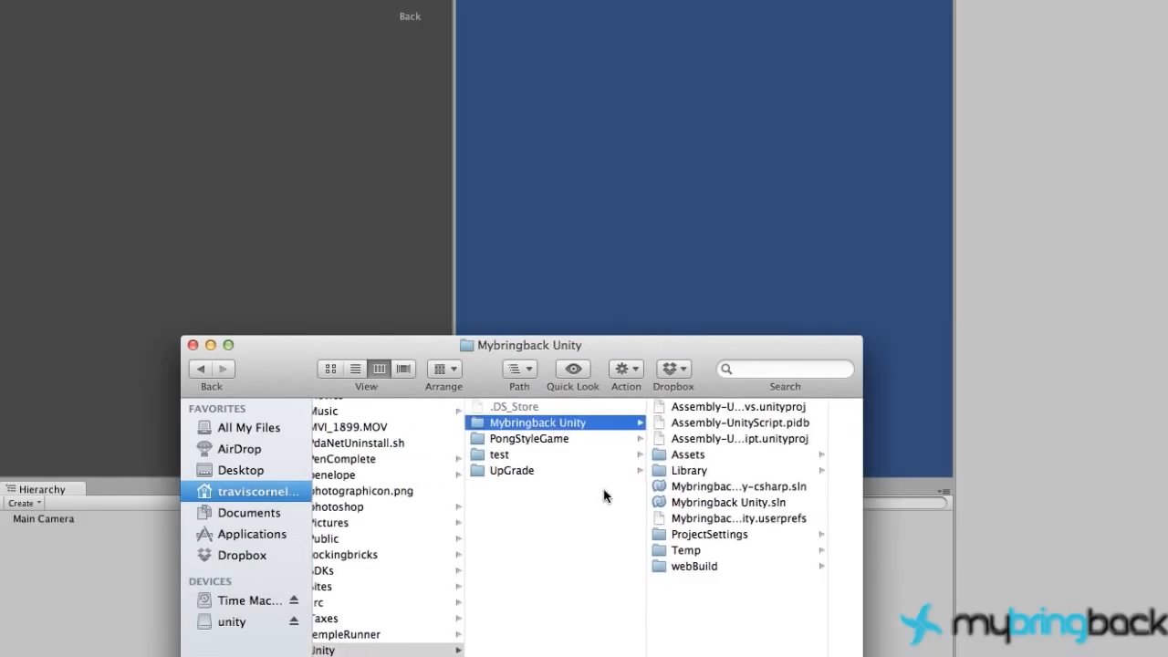
pyautogui.click(781, 456)
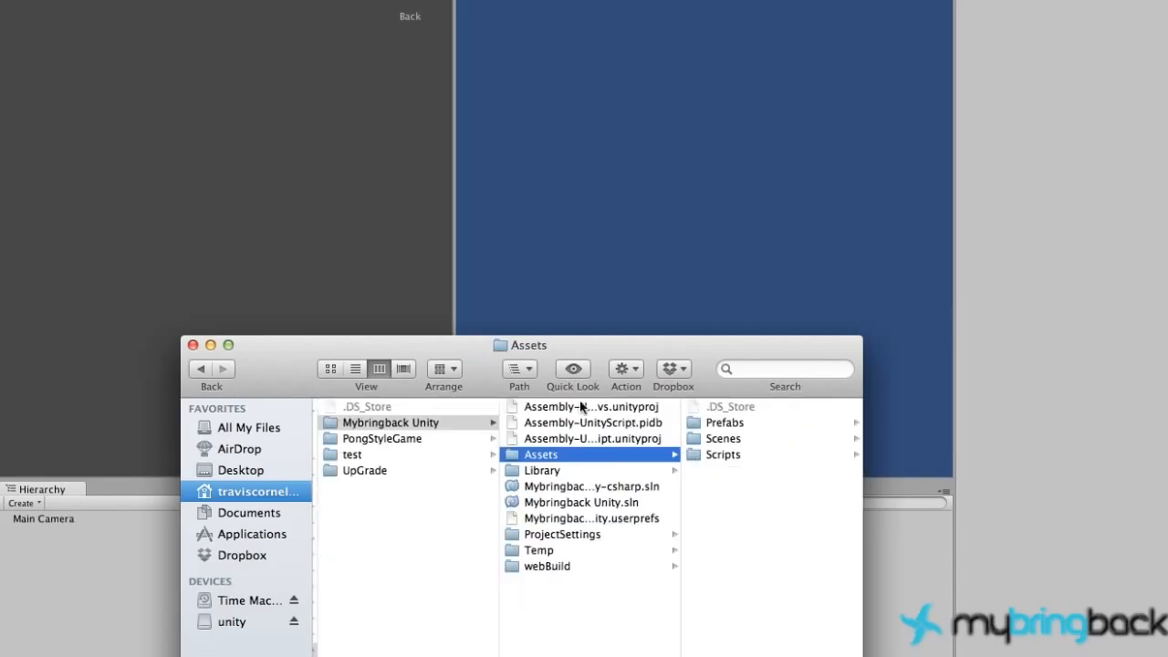
pyautogui.click(727, 438)
pyautogui.moveTo(729, 413); pyautogui.dragTo(577, 498)
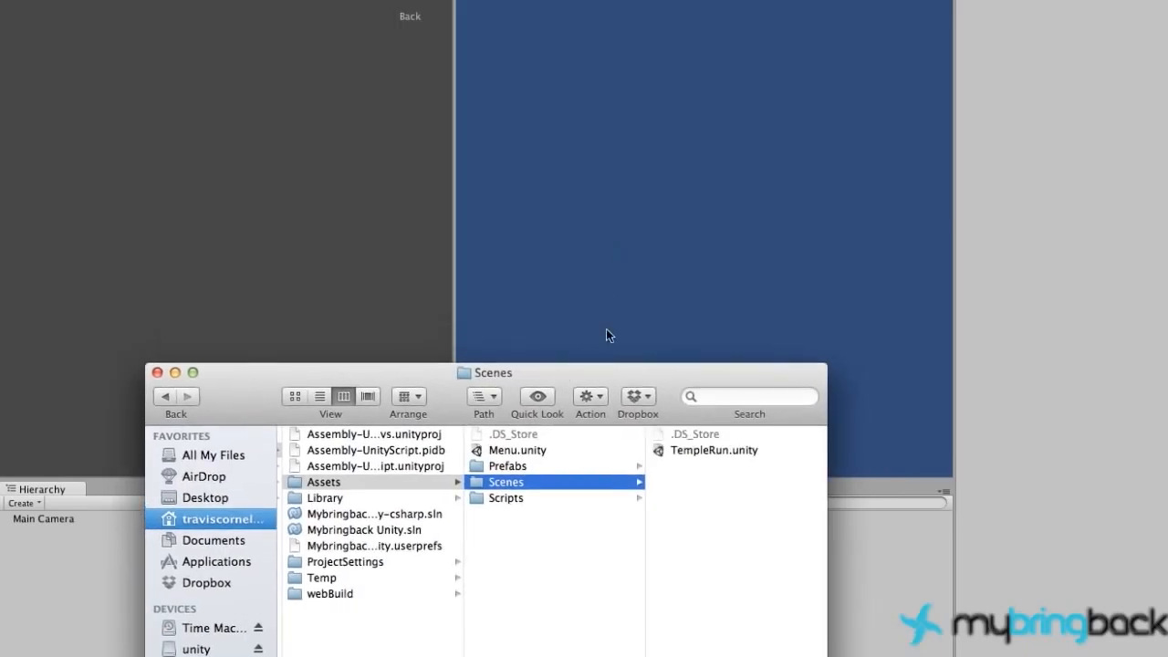
pyautogui.click(607, 331)
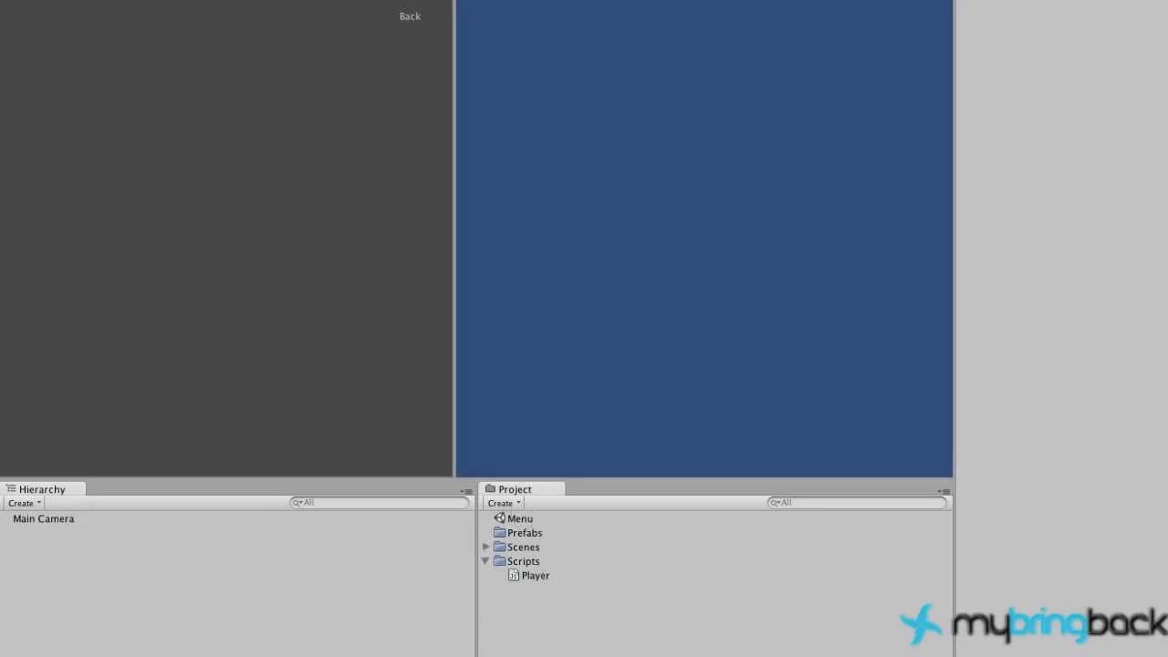
pyautogui.moveTo(520, 518); pyautogui.dragTo(533, 548)
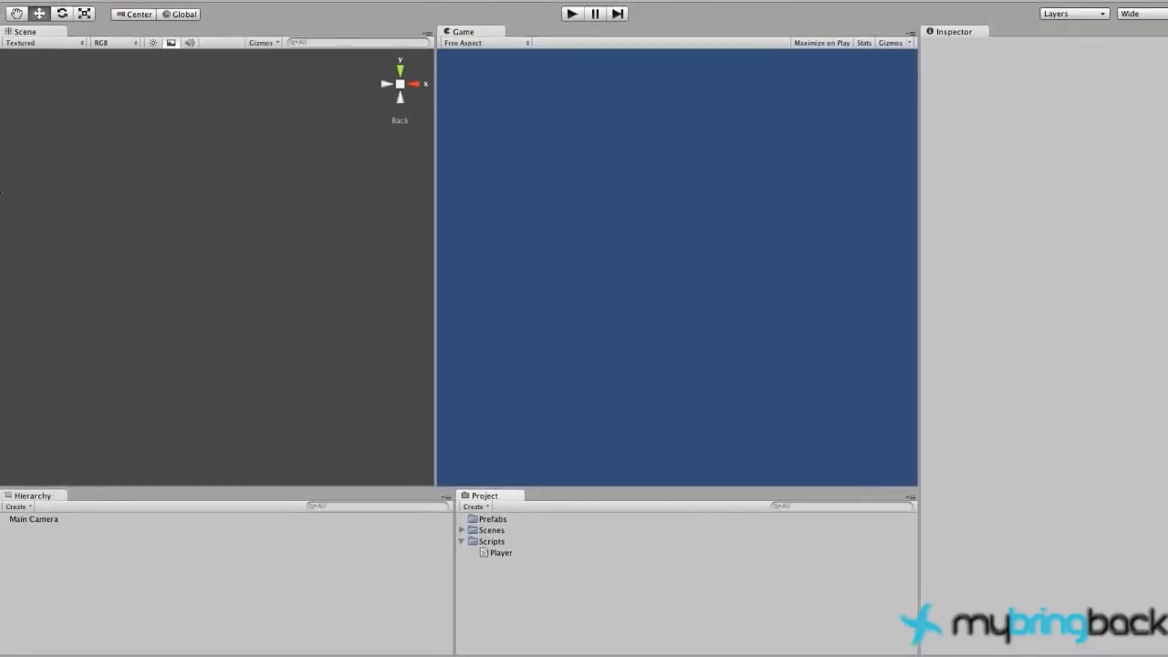
# Set the Main Camera's Y position to 0
pyautogui.click(46, 519)
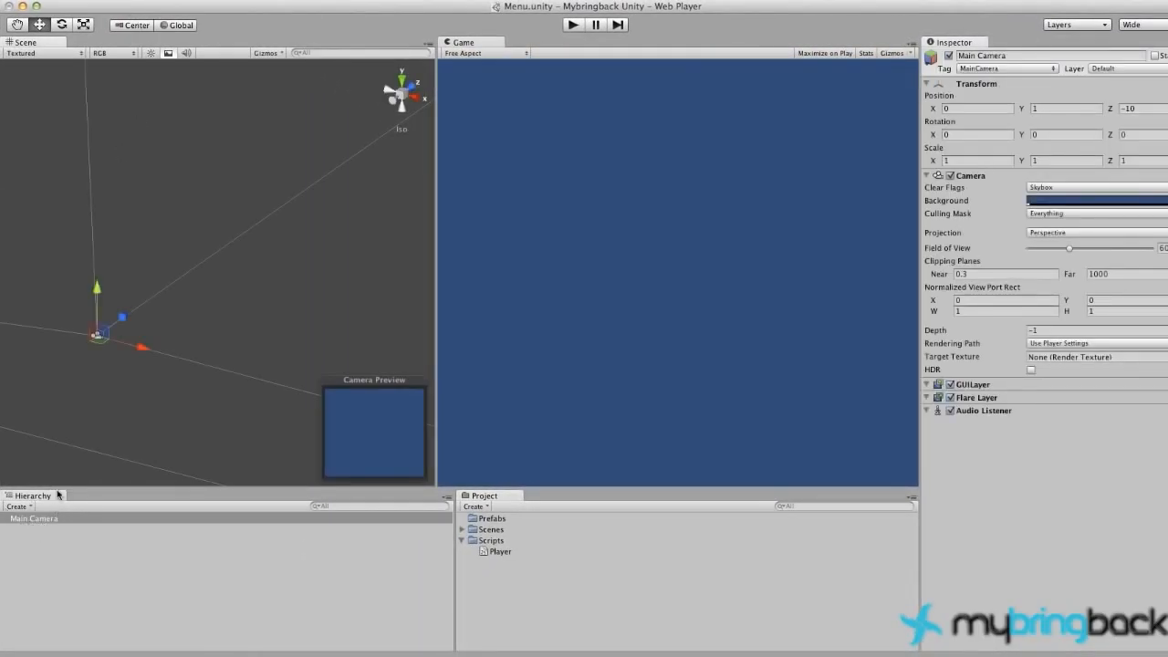
pyautogui.click(1040, 109)
pyautogui.write('0')
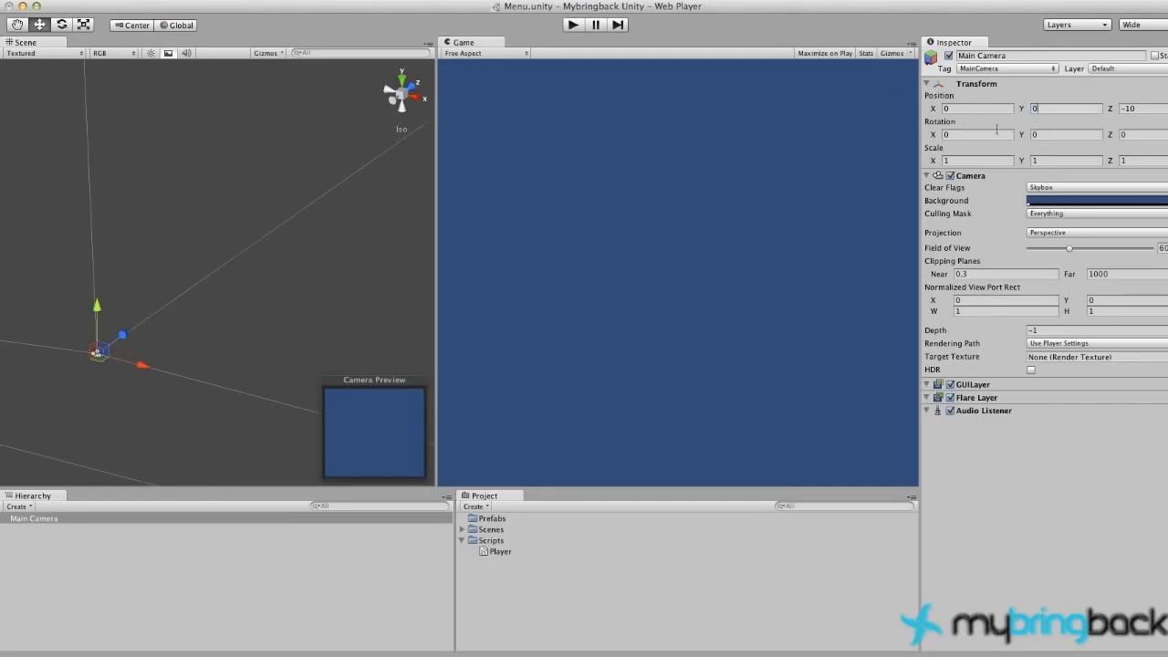
pyautogui.click(820, 265)
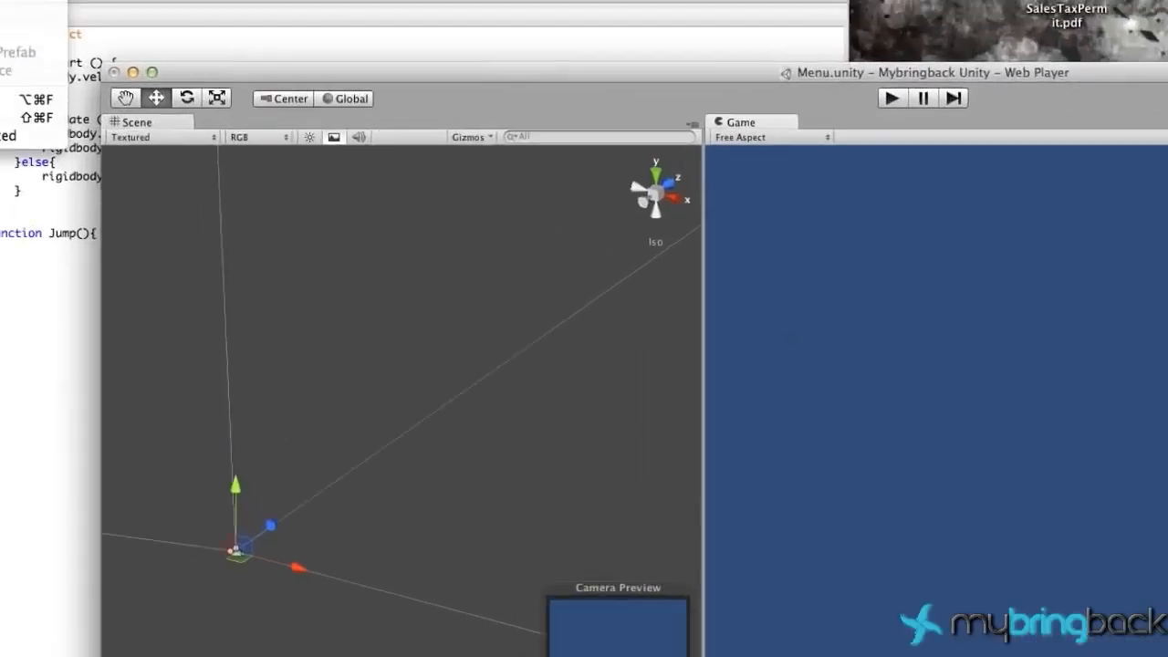
# Create a 3D Text object in the Menu scene and name it MenuTitle
pyautogui.click(58, 12)
pyautogui.moveTo(128, 99)
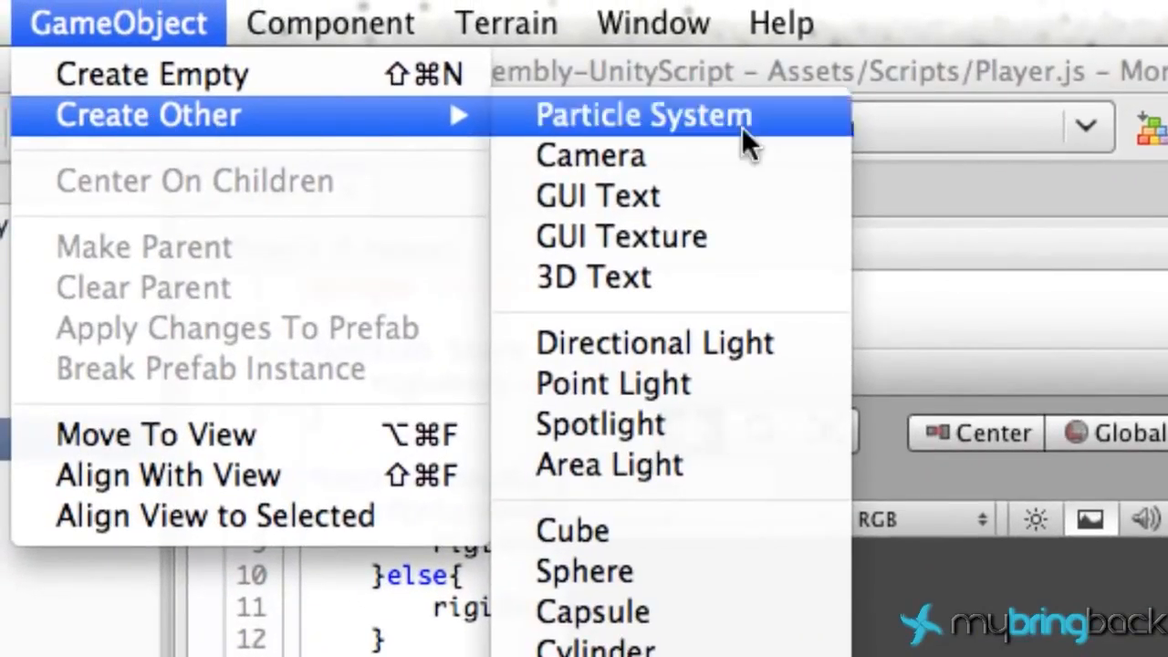
pyautogui.click(739, 273)
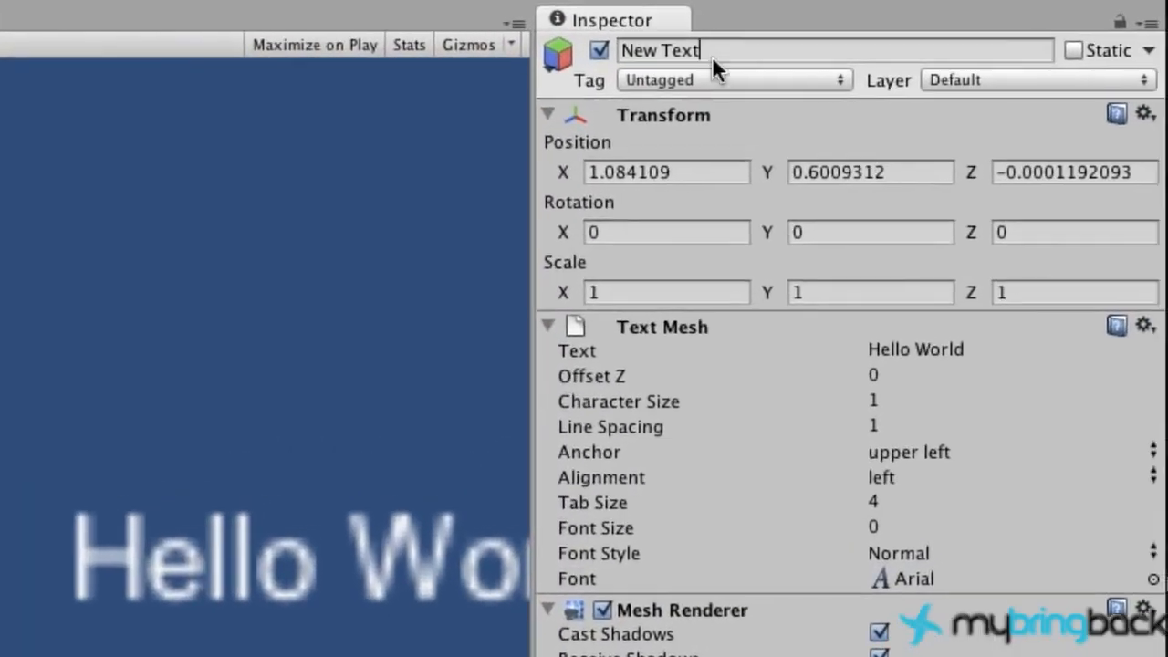
pyautogui.click(1089, 29)
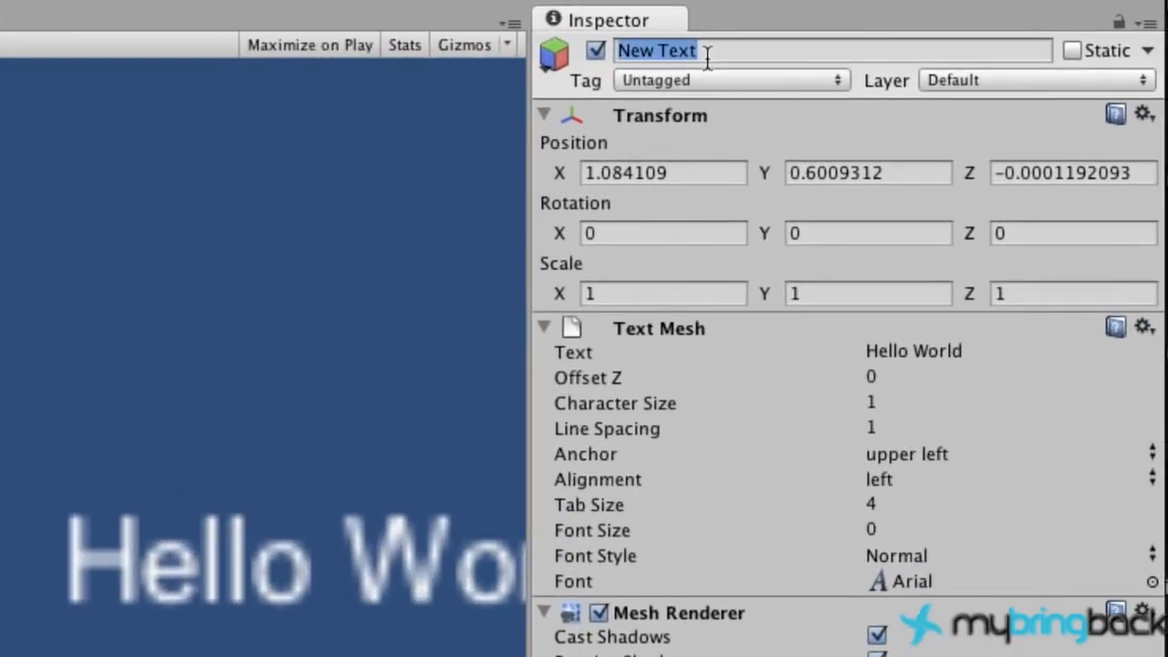
pyautogui.write('MenuT')
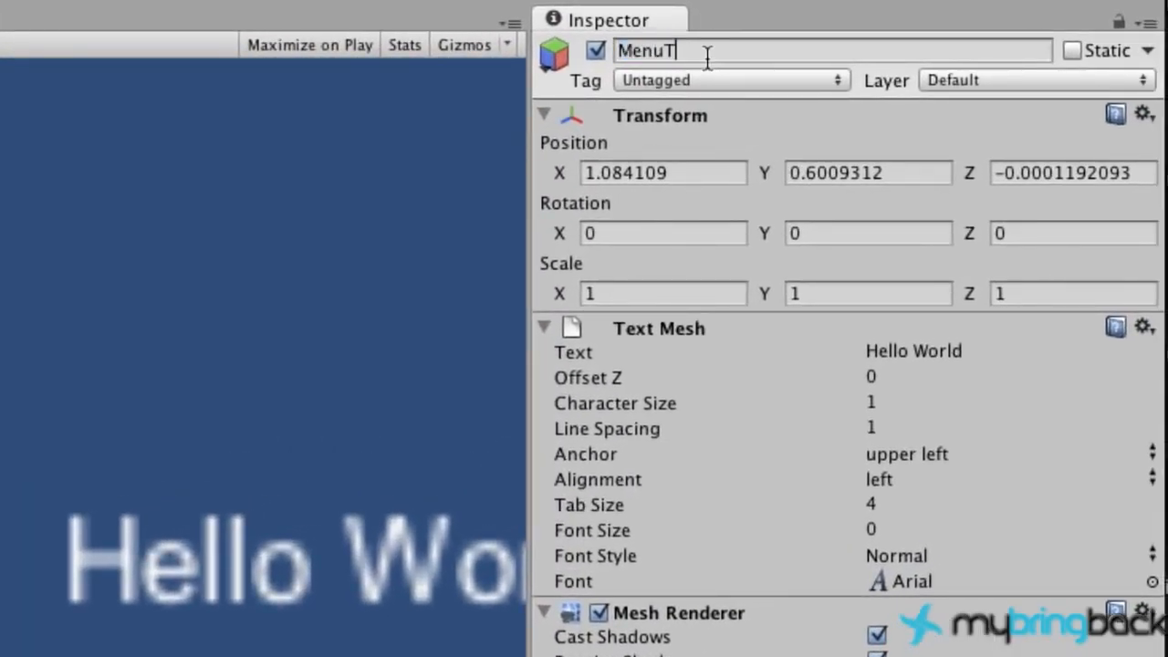
pyautogui.write('itle')
pyautogui.press('Return')
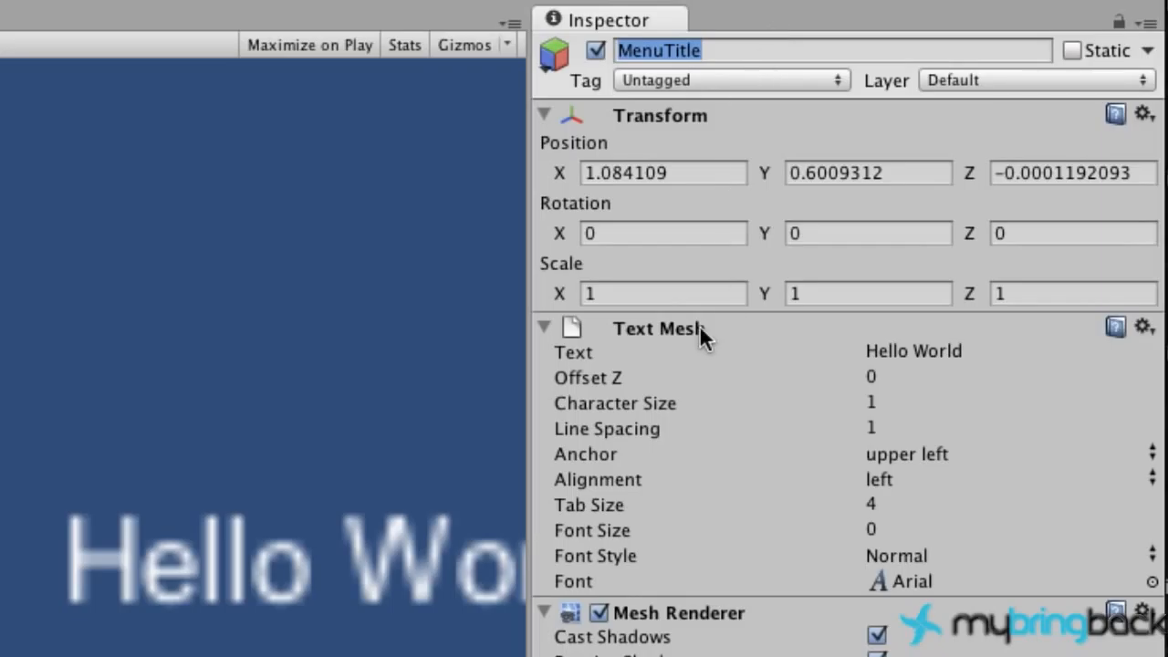
# Change the displayed text of the MenuTitle object to "Menu Title"
pyautogui.doubleClick(891, 354)
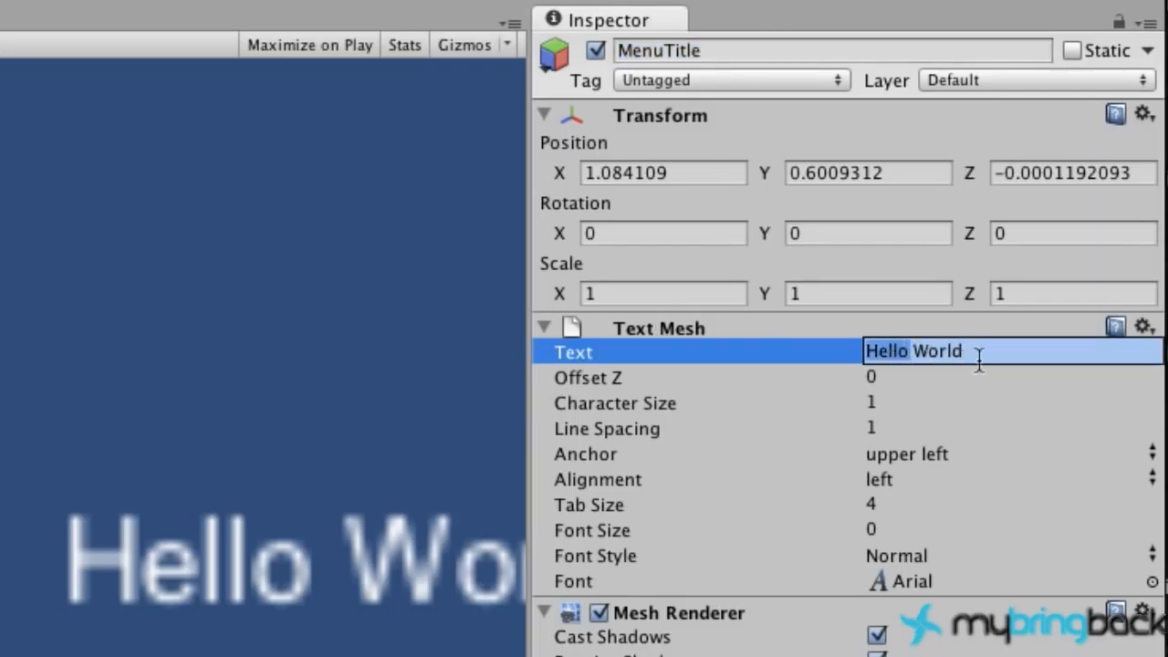
pyautogui.moveTo(977, 357); pyautogui.dragTo(847, 373)
pyautogui.write('Menu Titl')
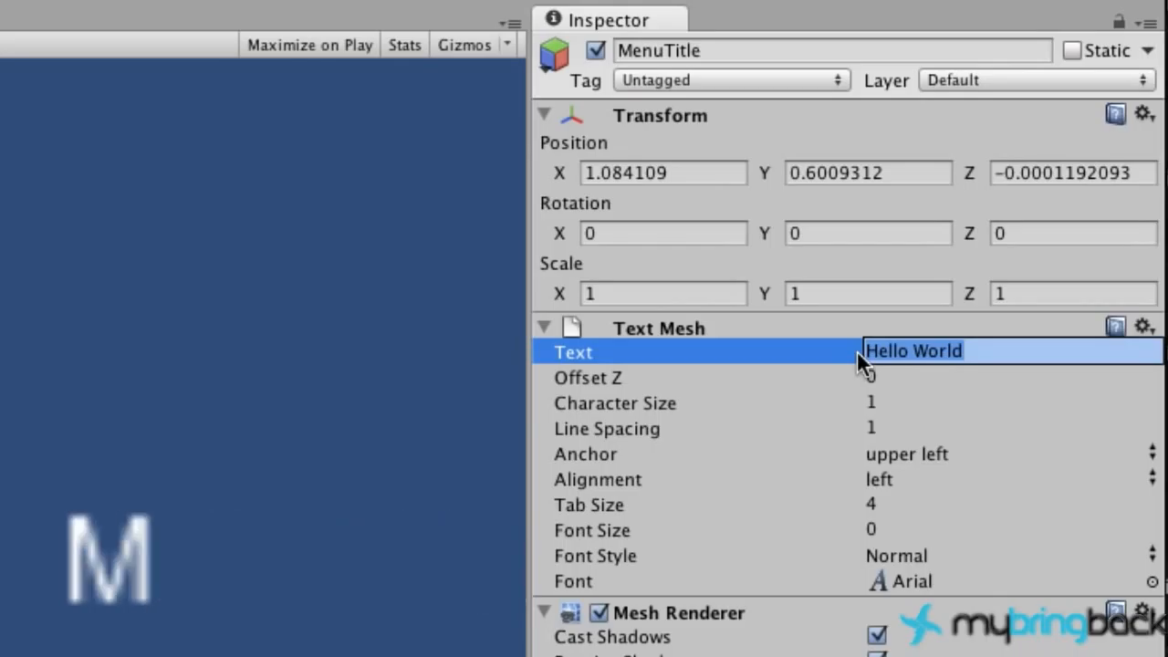
pyautogui.write('e')
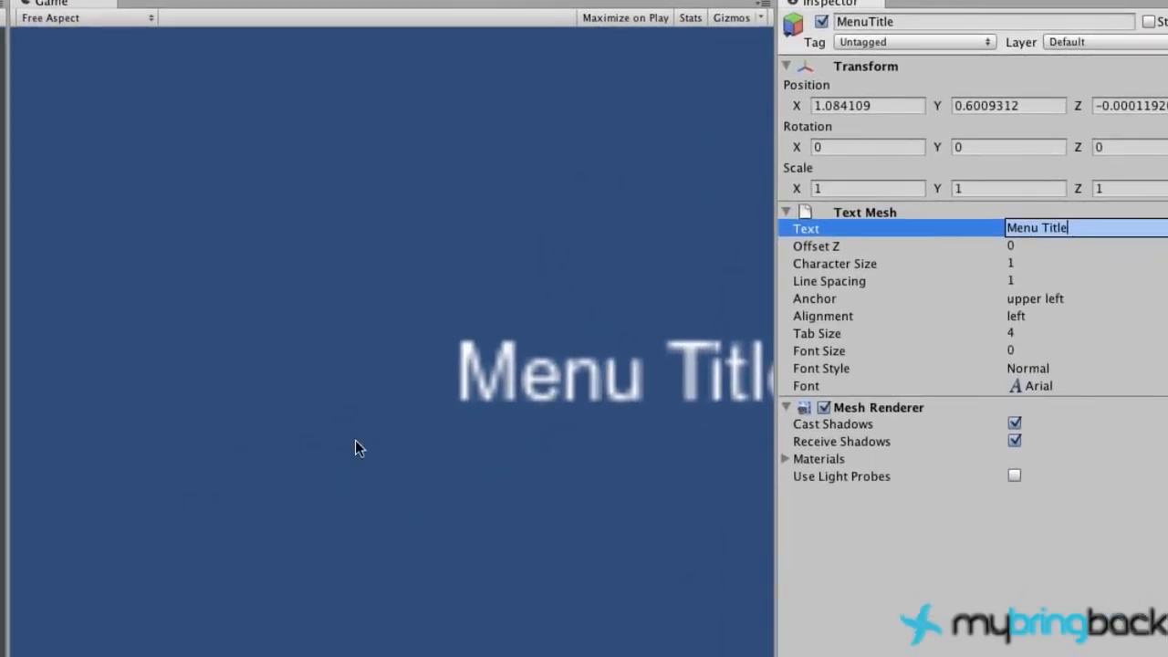
# Set the MenuTitle object's X, Y and Z position to 0
pyautogui.click(862, 100)
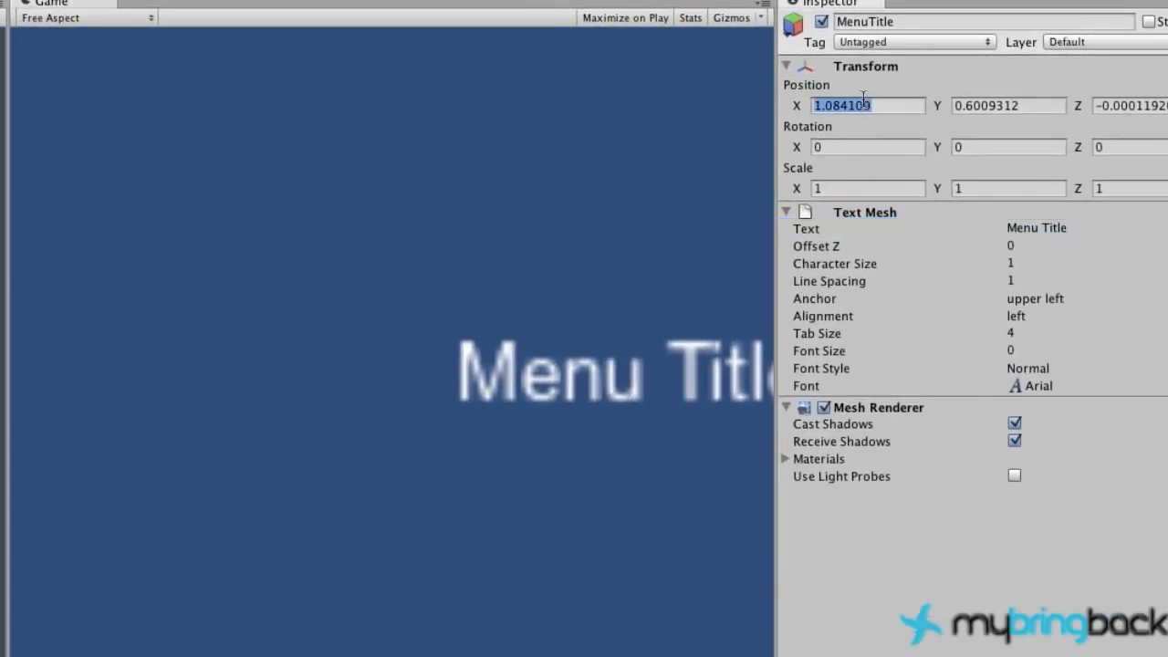
pyautogui.write('0')
pyautogui.press('Tab')
pyautogui.write('0')
pyautogui.press('Tab')
pyautogui.write('0')
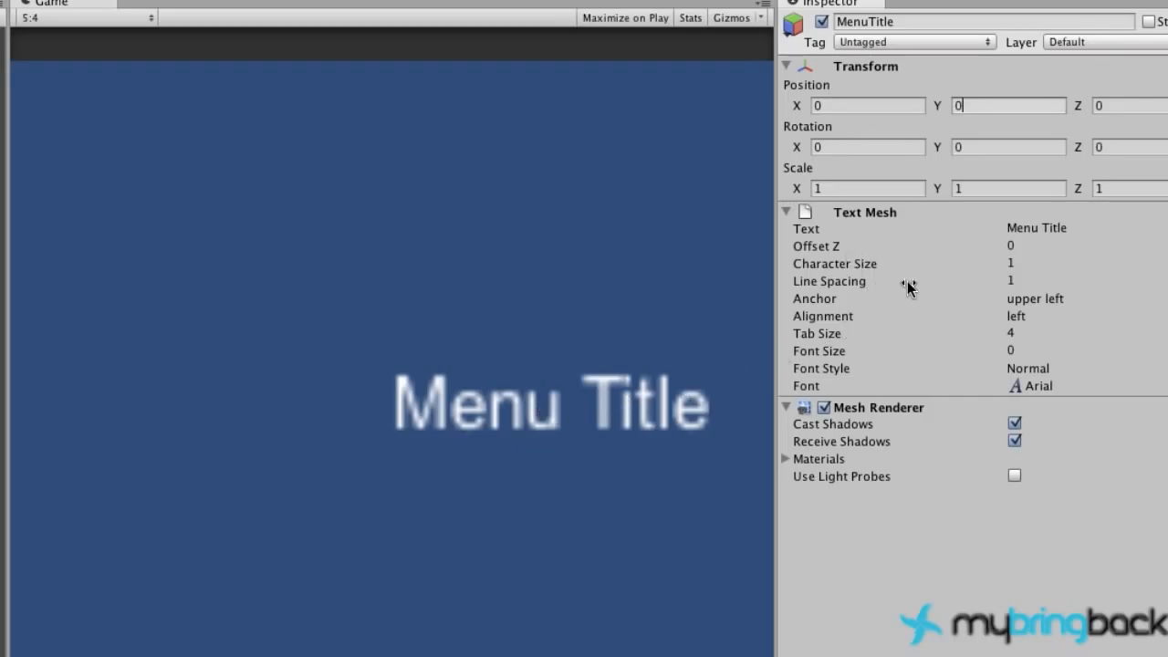
# Anchor the menu title text at middle center and move it up to a Y position of about 3.8
pyautogui.click(1009, 298)
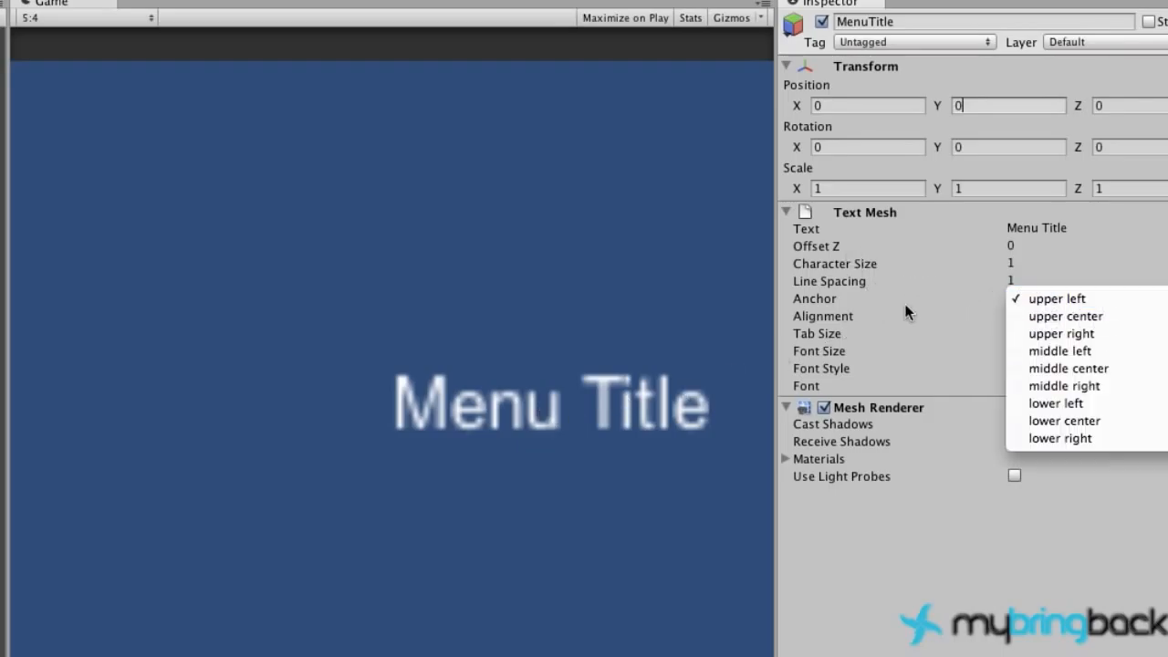
pyautogui.click(1053, 369)
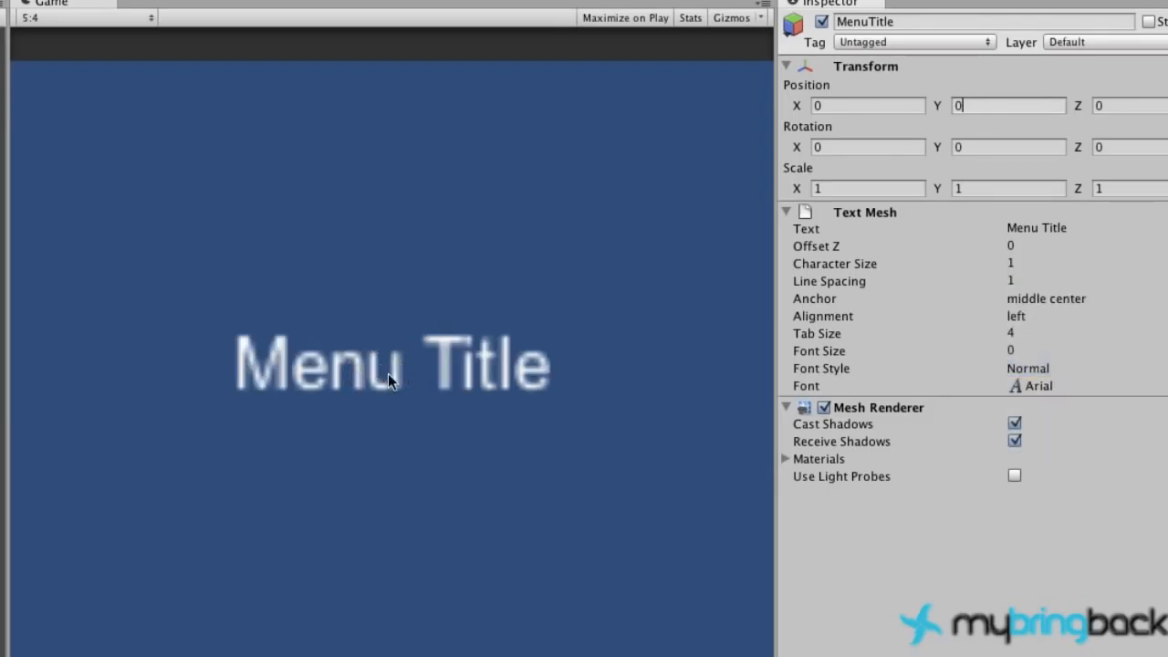
pyautogui.write('f')
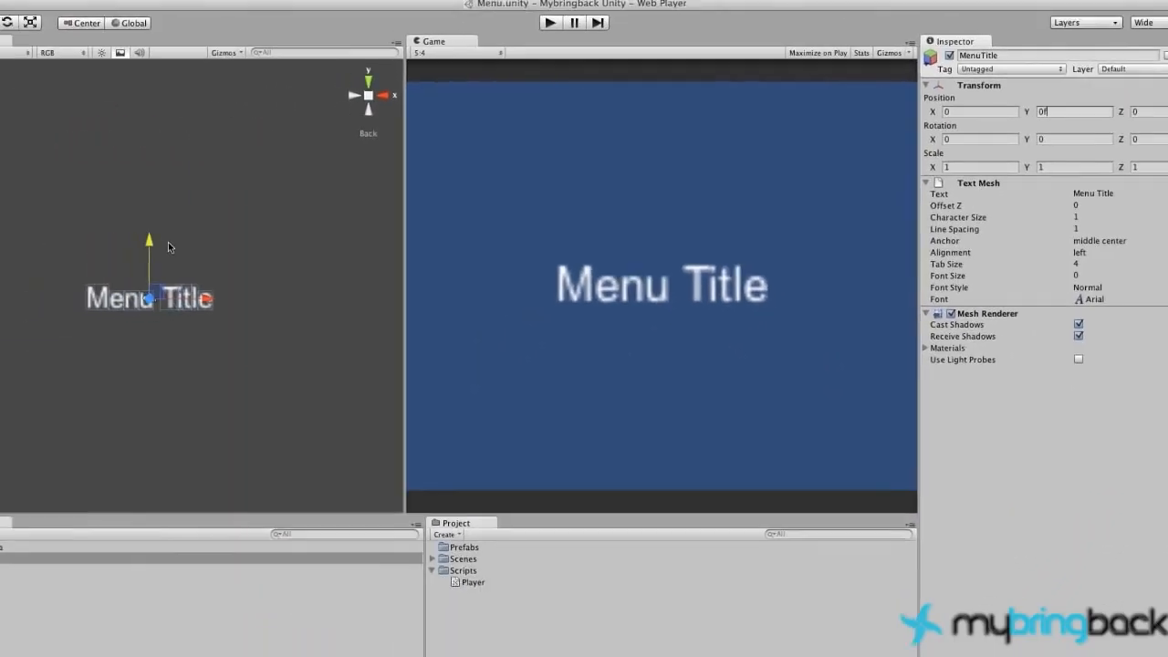
pyautogui.moveTo(196, 234); pyautogui.dragTo(205, 146)
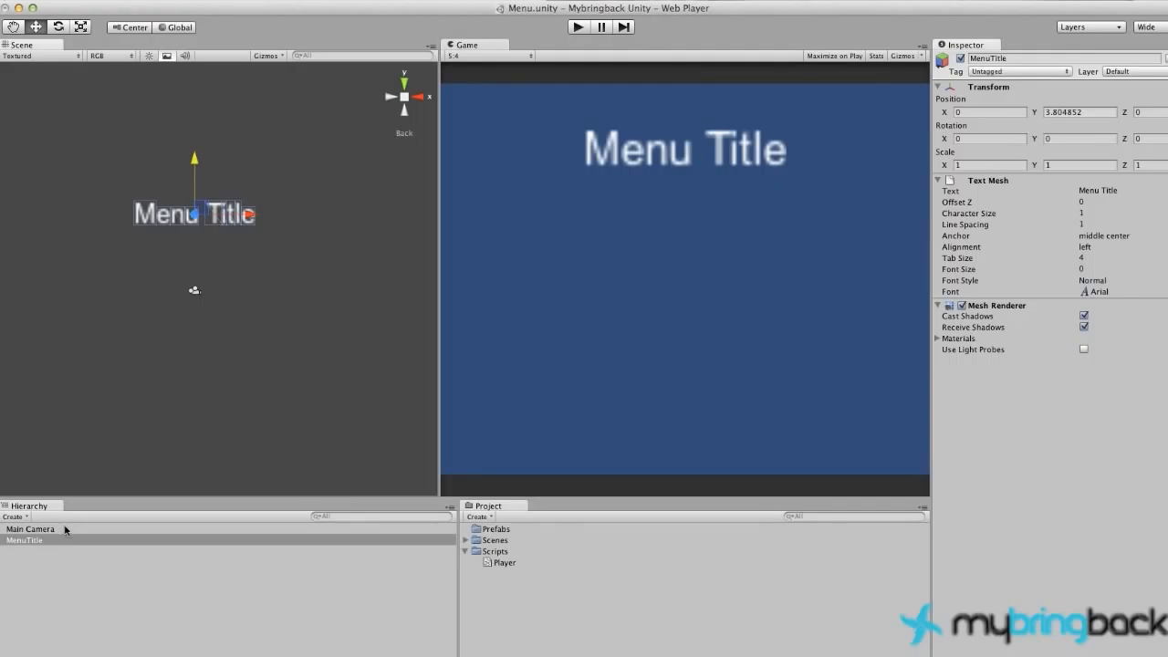
# Duplicate MenuTitle twice, then rename one copy TempleRunOption and set its text to "Temple Run"
pyautogui.hotkey('ctrl', 'd')
pyautogui.hotkey('ctrl', 'd')
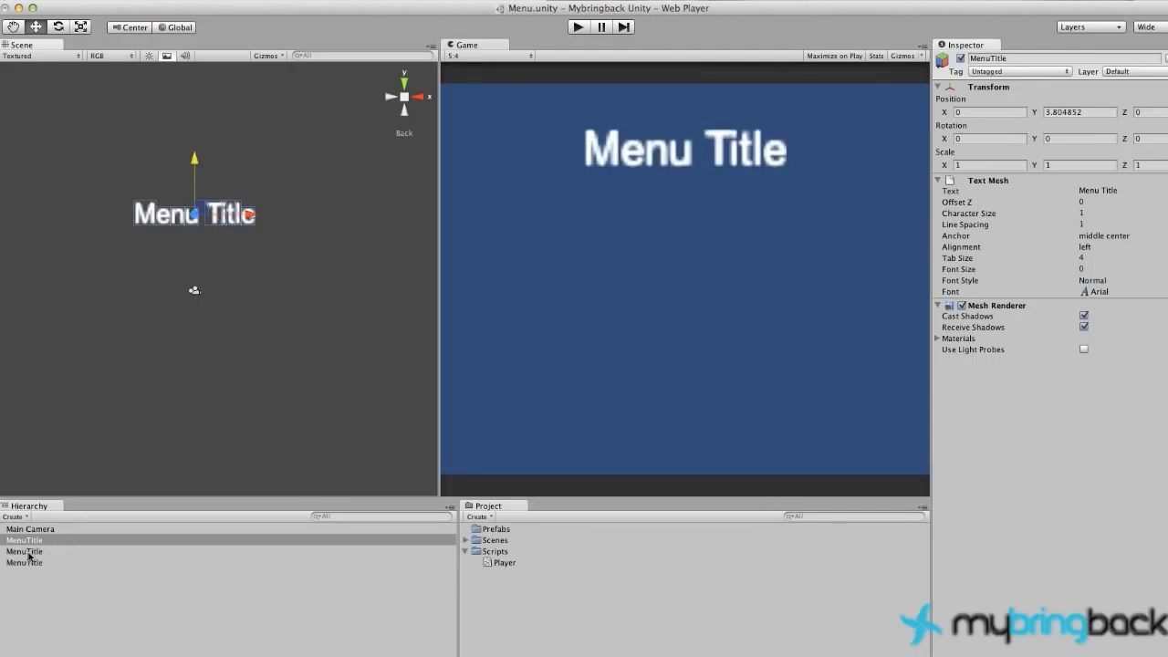
pyautogui.click(29, 552)
pyautogui.click(1042, 58)
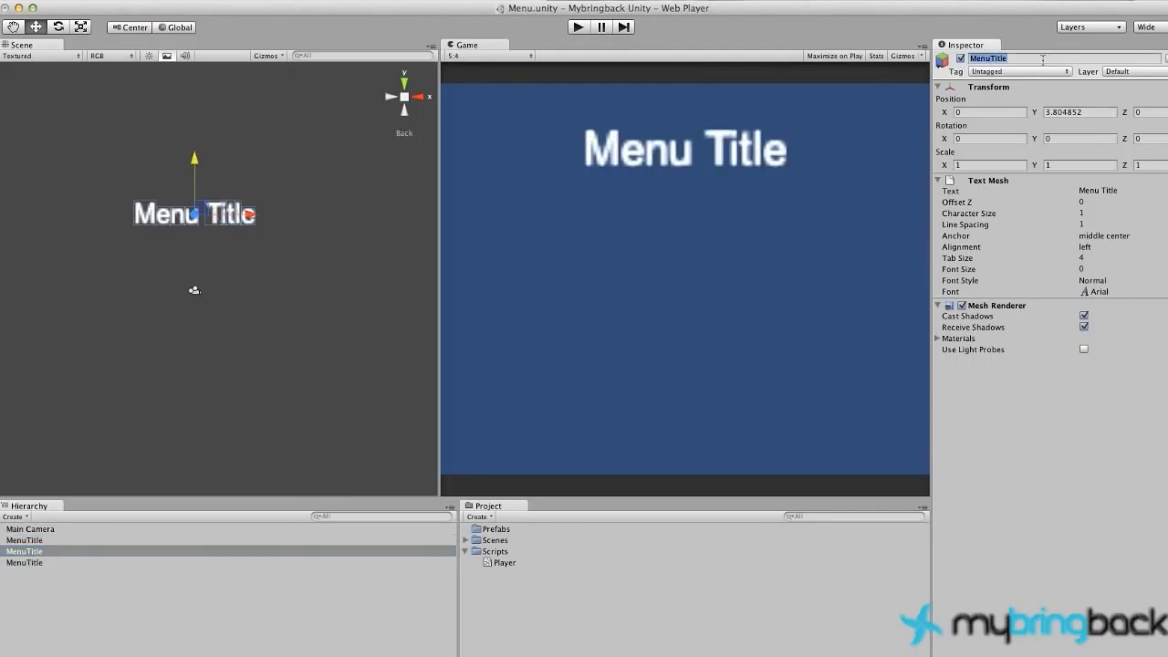
pyautogui.write('TempleRunOption')
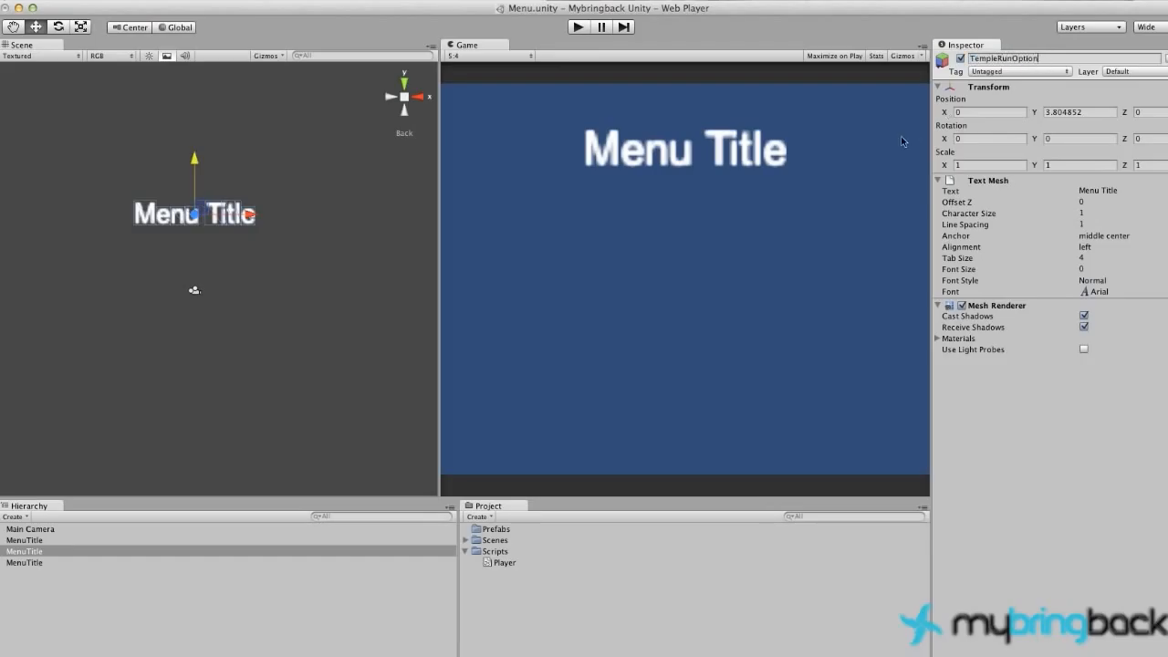
pyautogui.click(1091, 189)
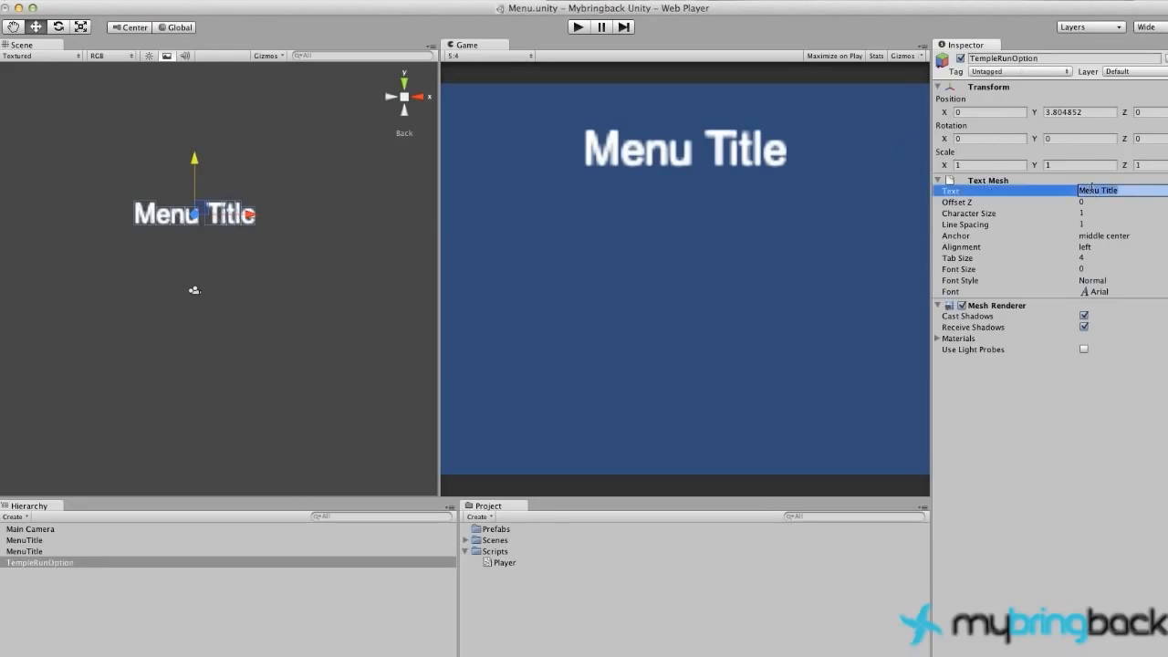
pyautogui.write('Templ')
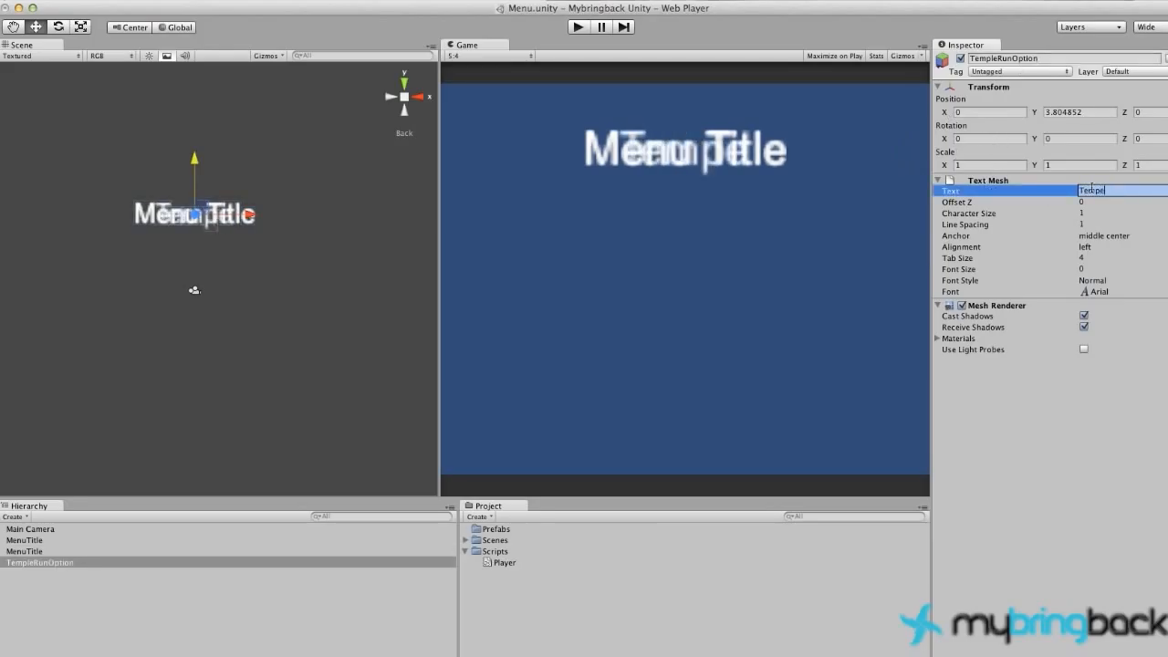
pyautogui.write('e Run')
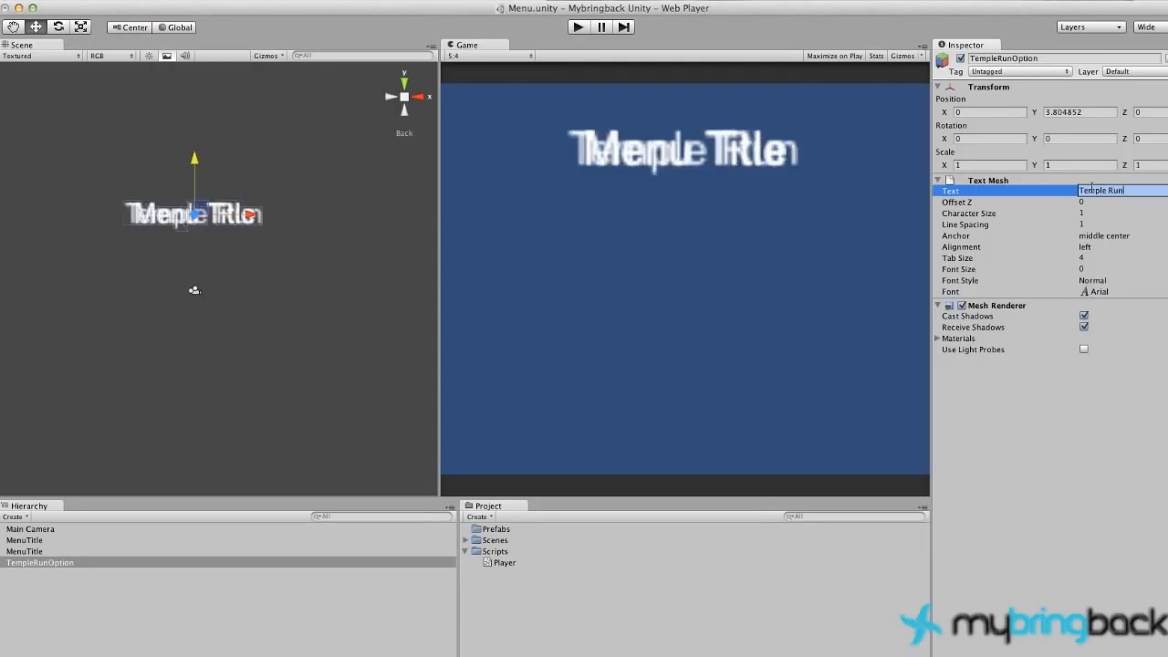
# Rename the other MenuTitle copy BrickBreakerOption and set its text to "Brick Breaker"
pyautogui.click(22, 552)
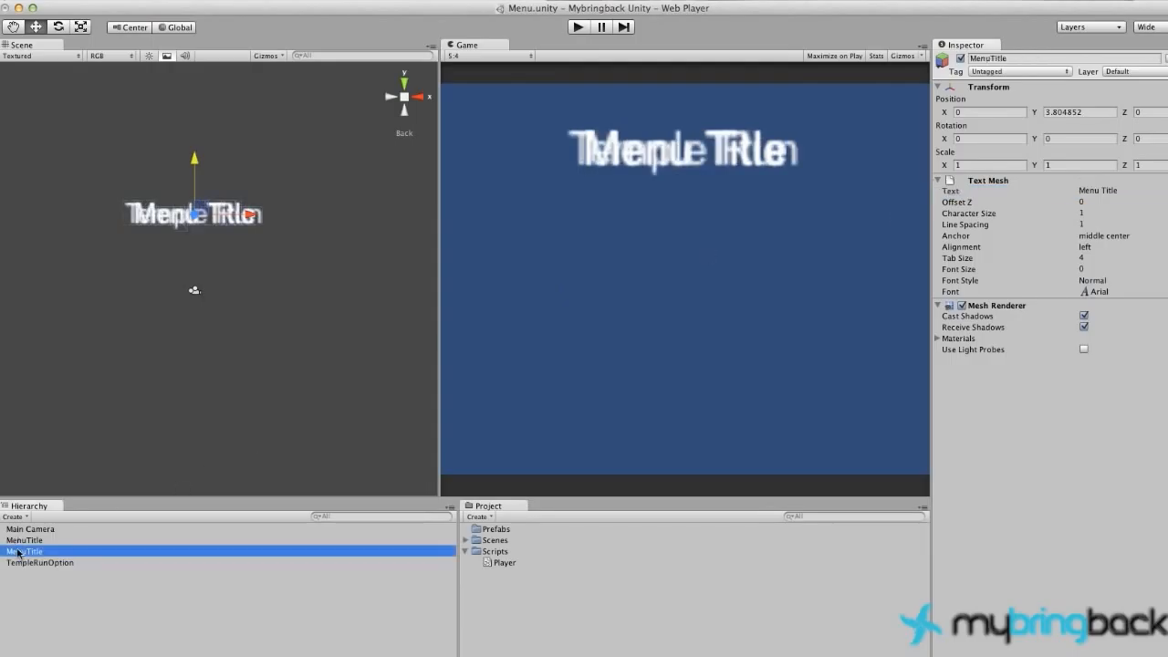
pyautogui.click(1012, 57)
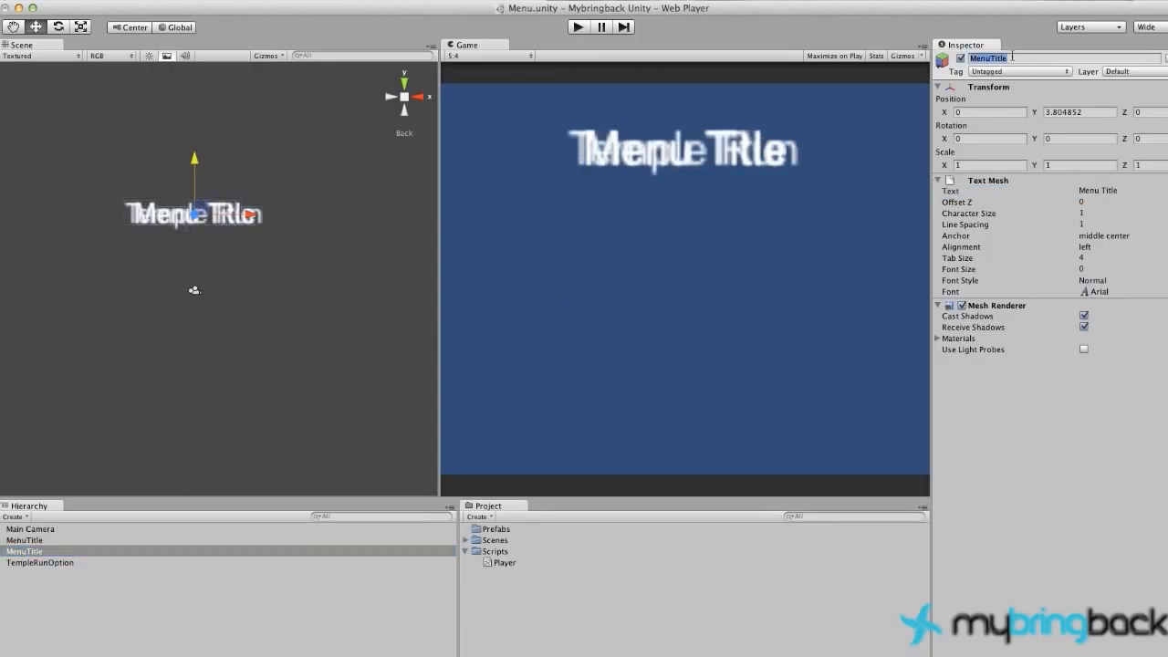
pyautogui.write('BrickBreakerOption')
pyautogui.click(1092, 192)
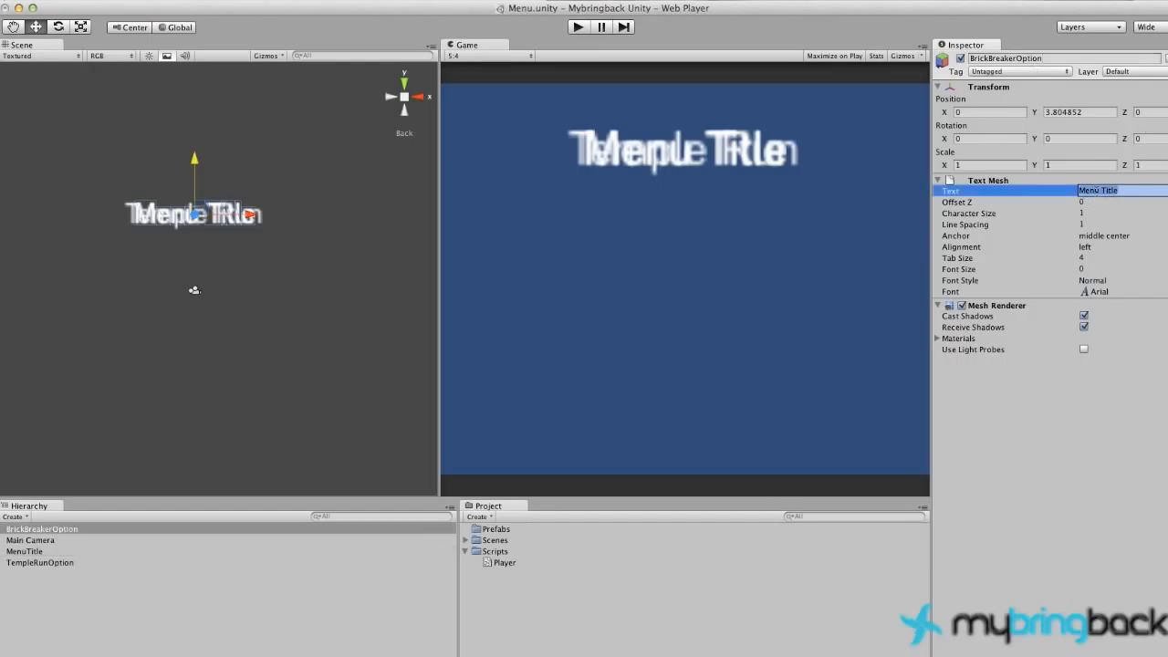
pyautogui.write('Brick')
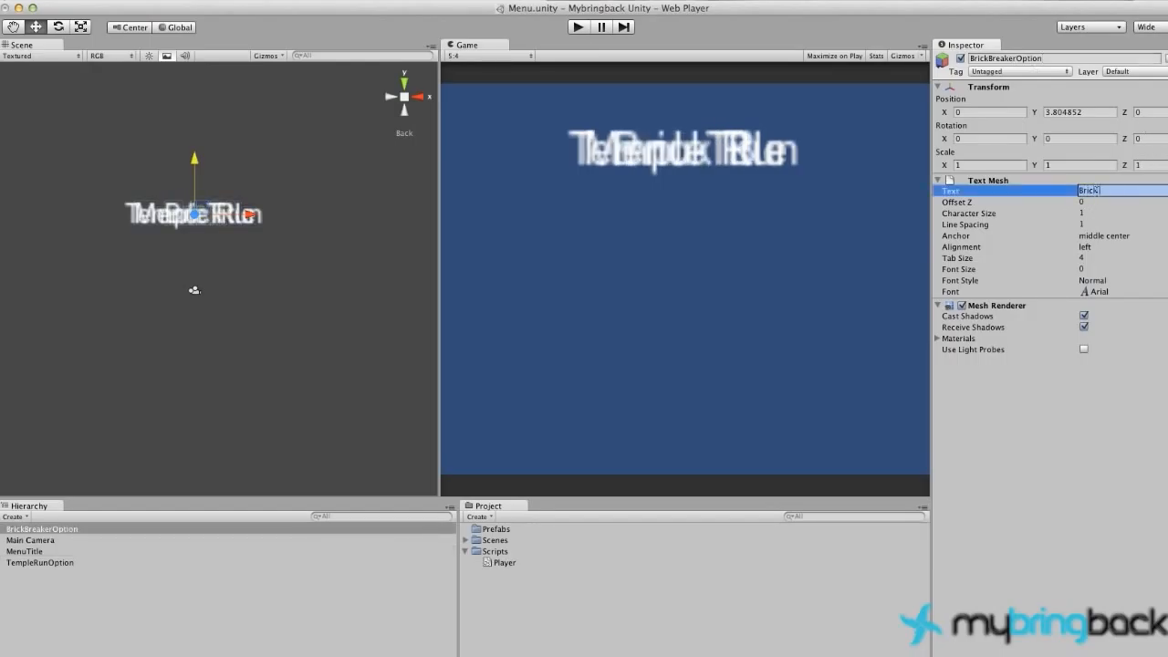
pyautogui.write(' Breake')
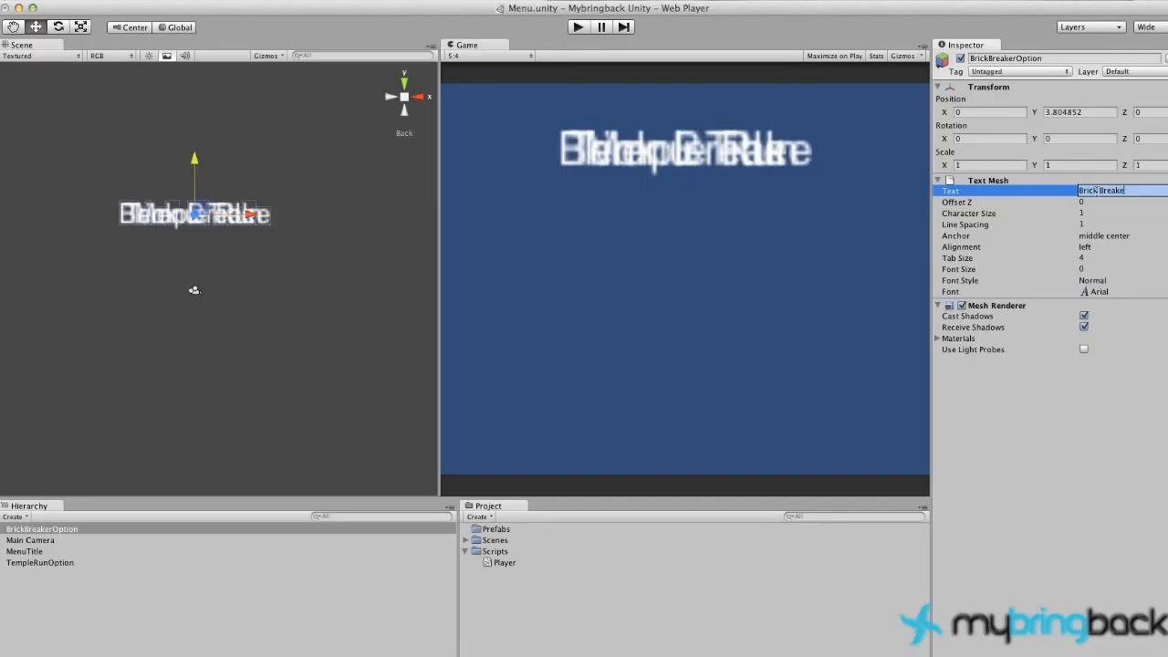
pyautogui.write('r')
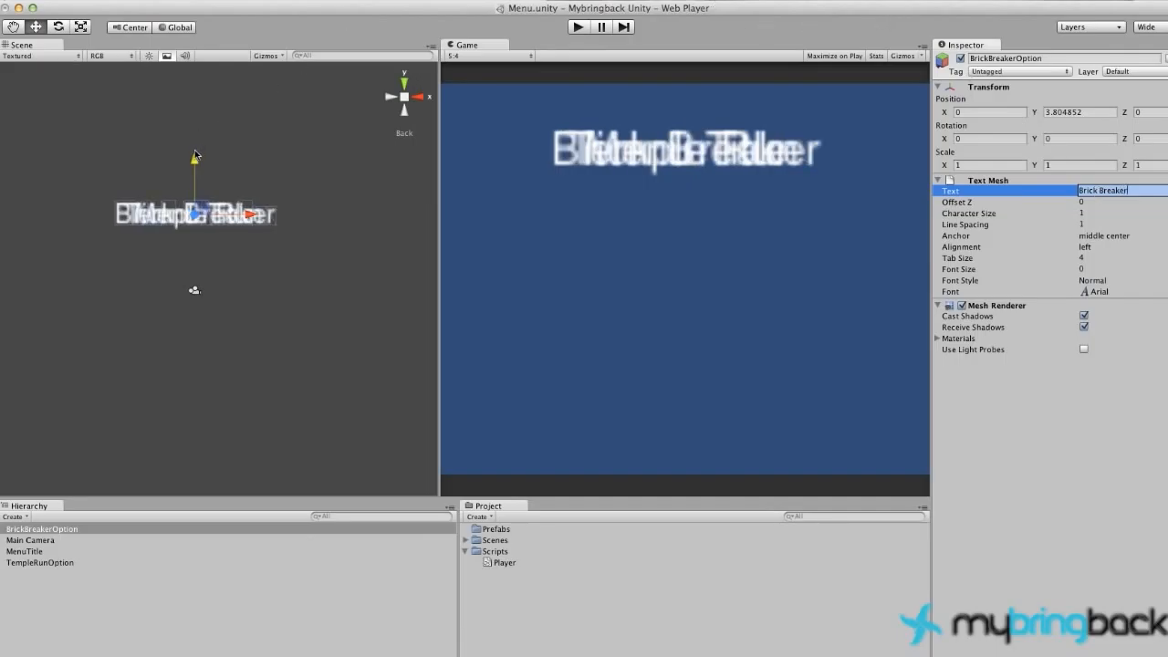
# Move the Brick Breaker text below the title to a Y position of about 0.28, with the Temple Run text beneath it
pyautogui.moveTo(194, 156); pyautogui.dragTo(194, 203)
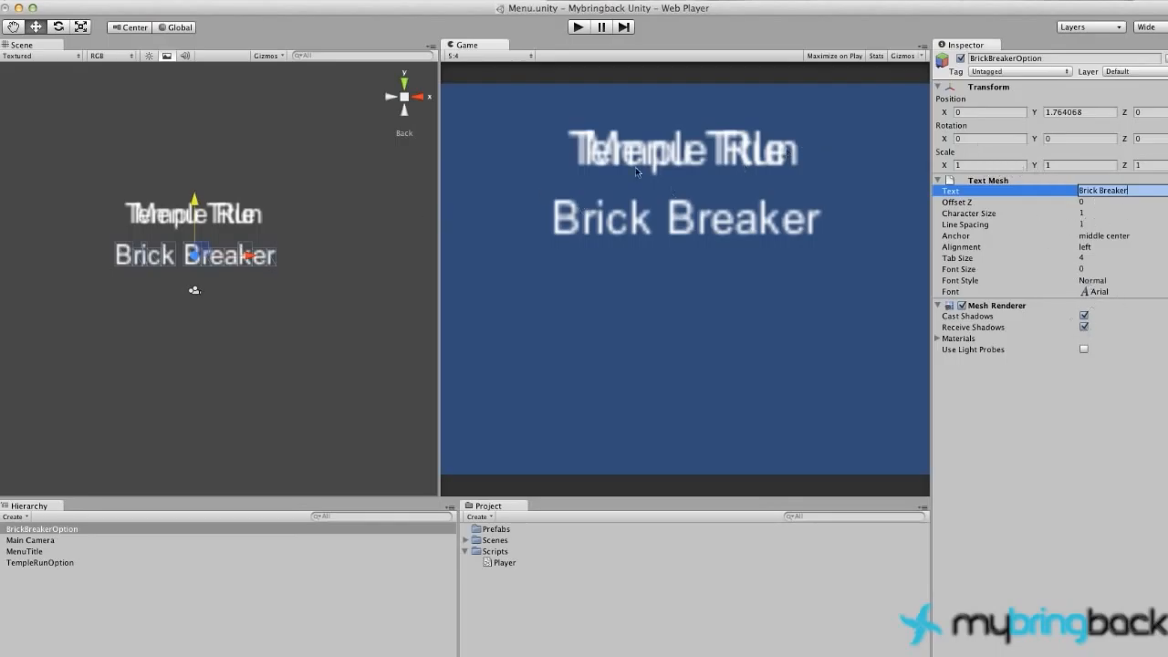
pyautogui.click(88, 561)
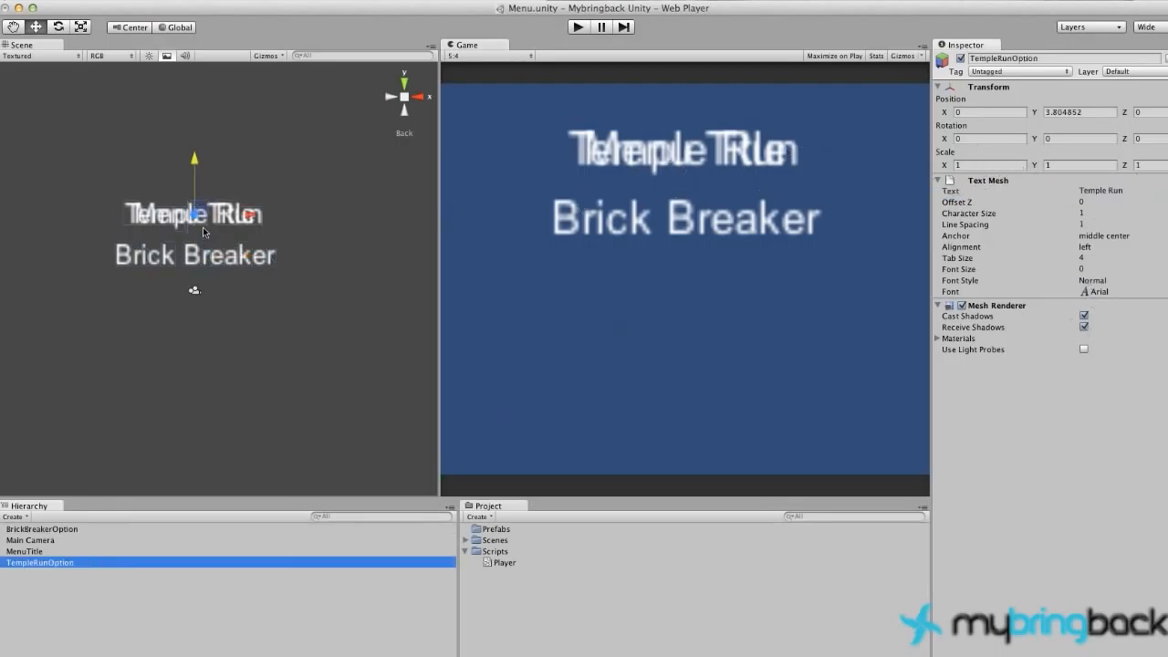
pyautogui.moveTo(195, 159); pyautogui.dragTo(184, 282)
pyautogui.click(219, 261)
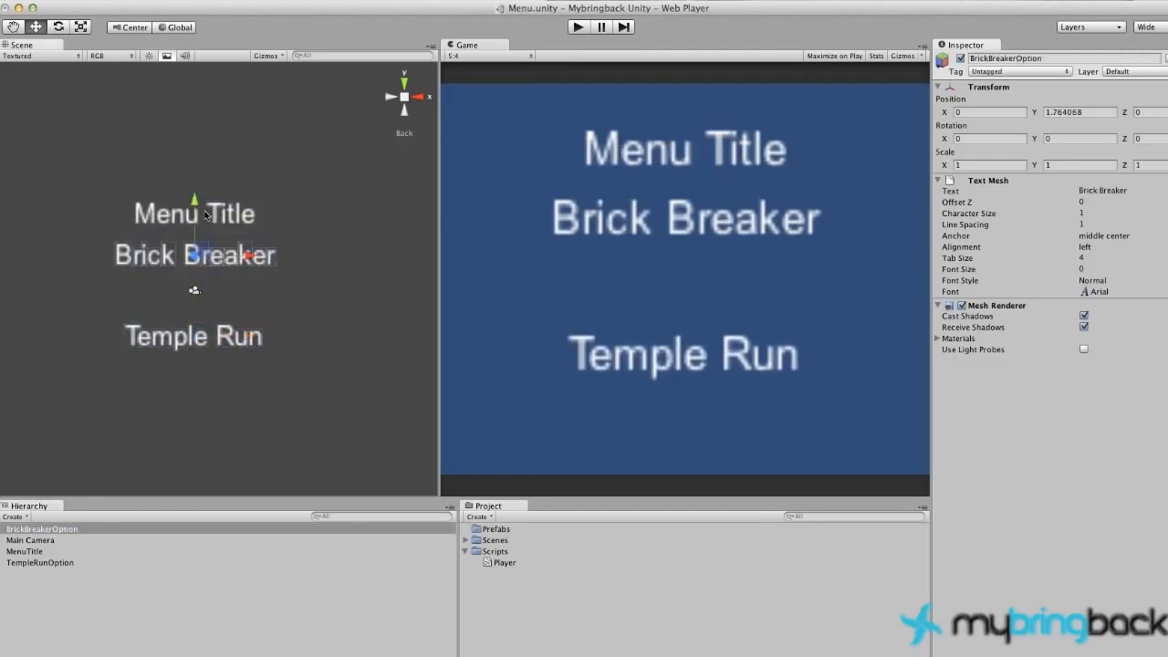
pyautogui.moveTo(206, 216); pyautogui.dragTo(195, 246)
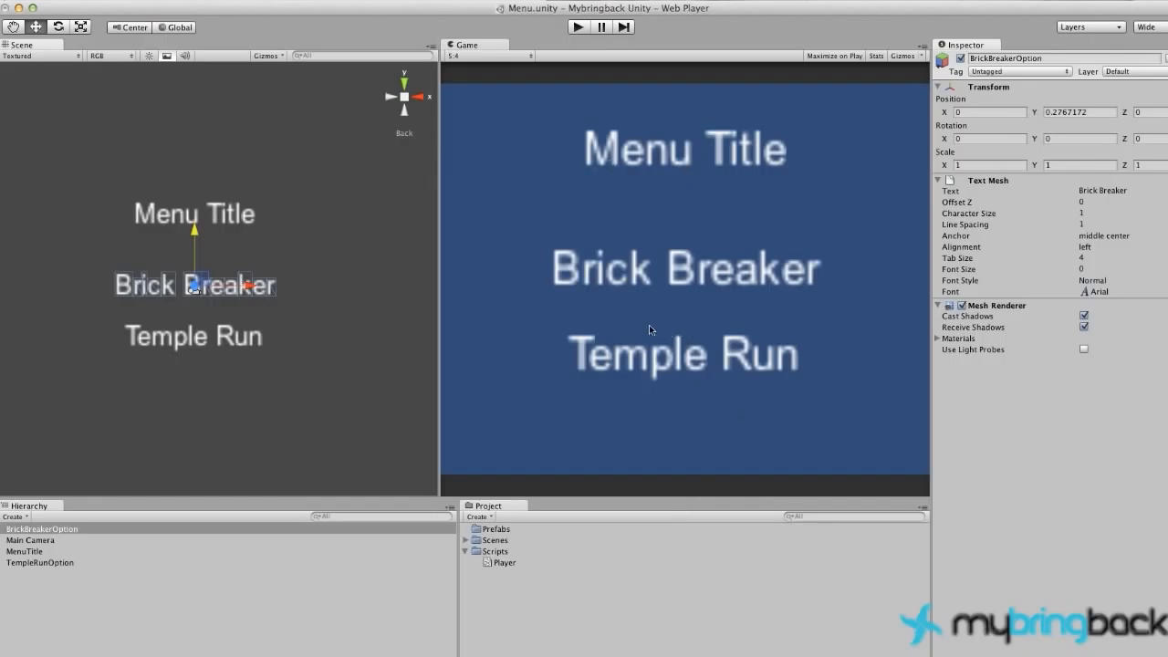
# Expand the project's Scenes folder to examine which scenes it contains
pyautogui.click(653, 282)
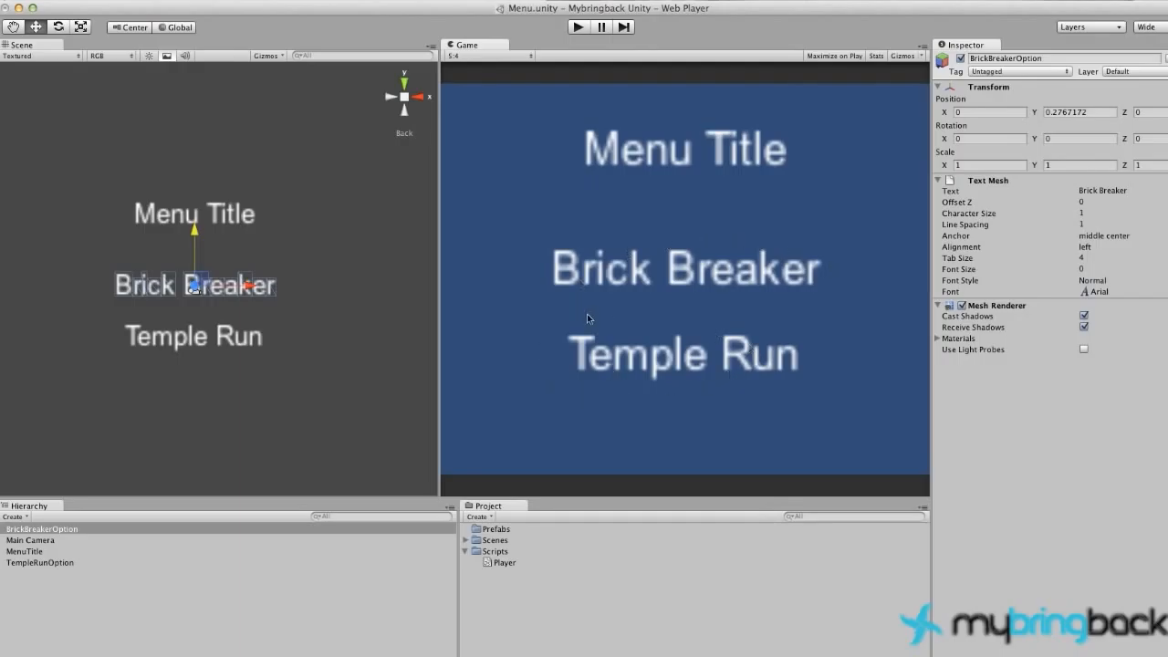
pyautogui.click(465, 541)
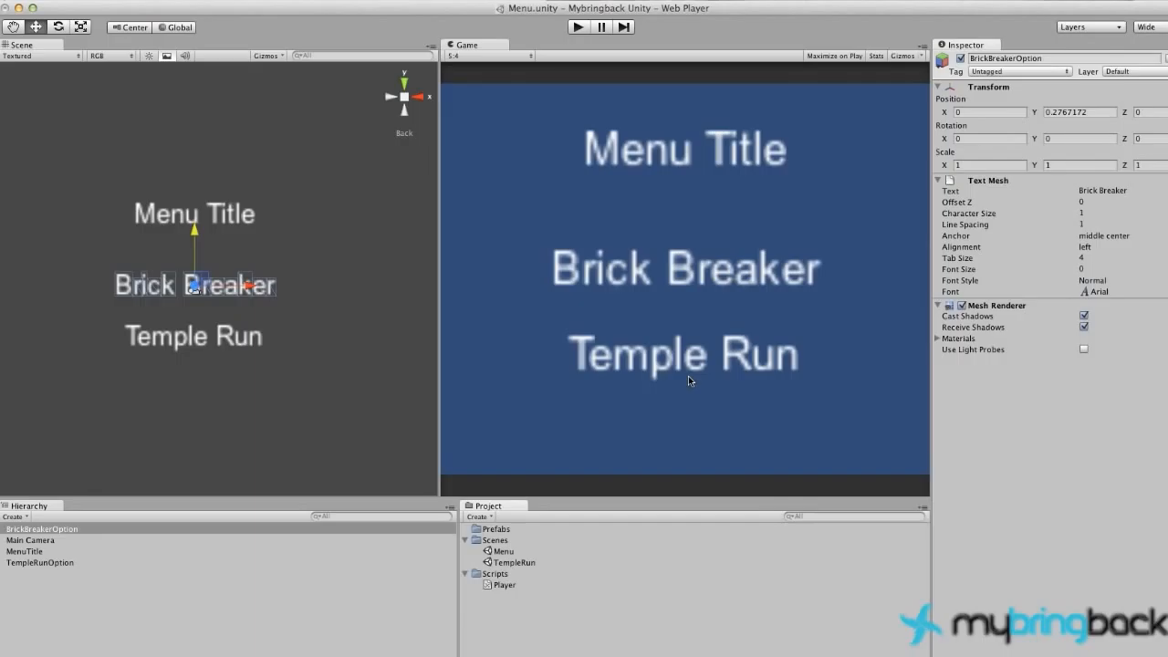
pyautogui.press('q')
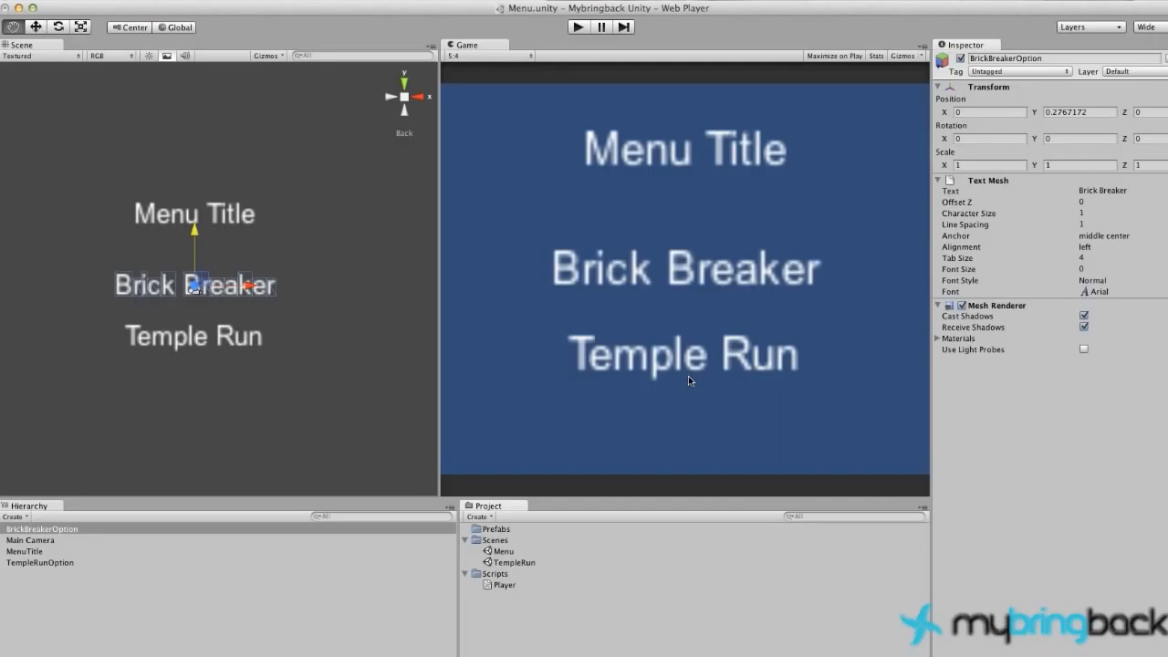